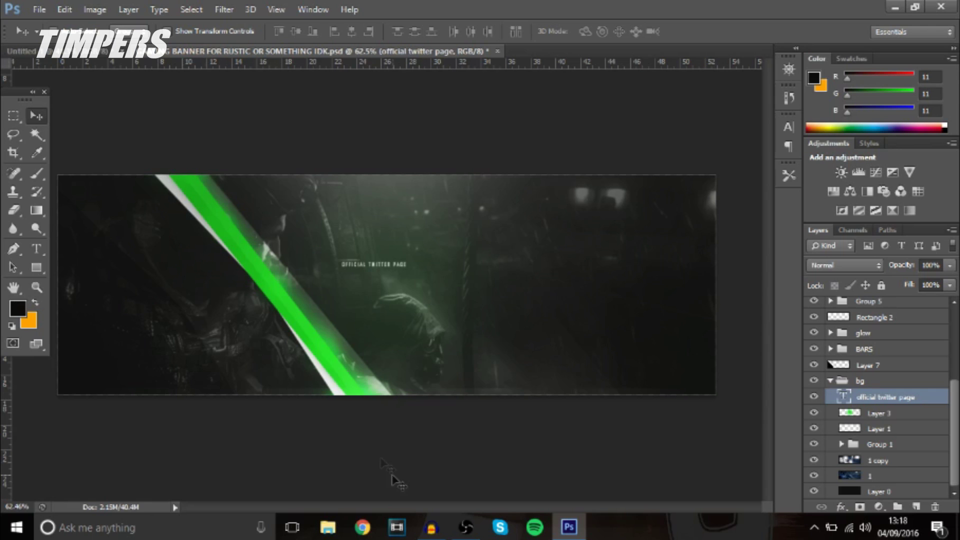
Step: Add a 53 pt 'GAMING' text layer below OFFICIAL TWITTER PAGE
{"action": "scroll", "coordinate": [367, 303], "scroll_direction": "up", "scroll_amount": 2}
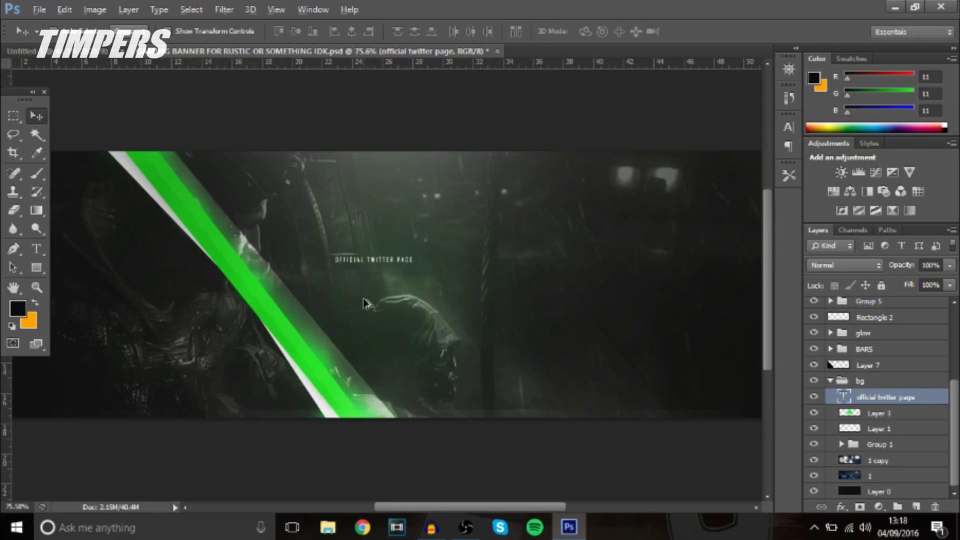
{"action": "scroll", "coordinate": [367, 302], "scroll_direction": "down", "scroll_amount": 3}
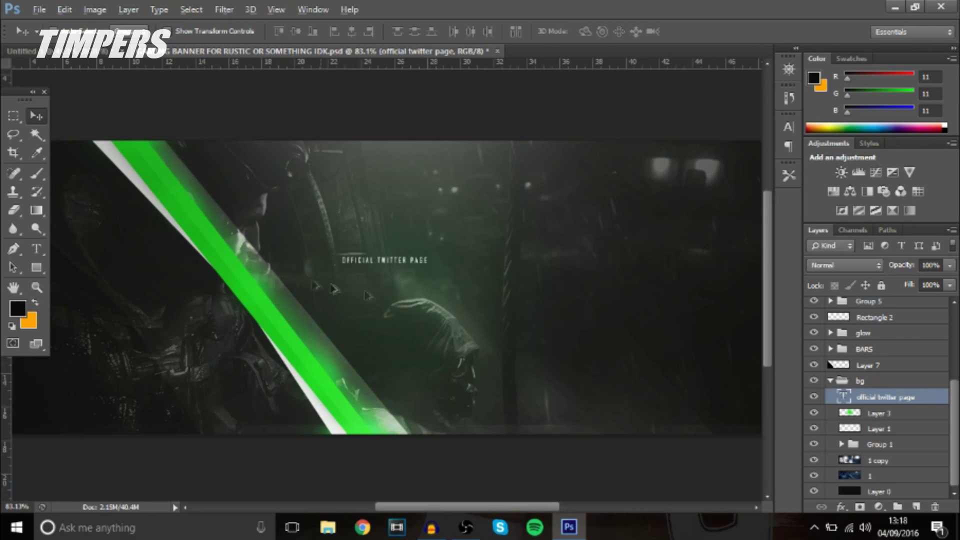
{"action": "scroll", "coordinate": [393, 302], "scroll_direction": "up", "scroll_amount": 4}
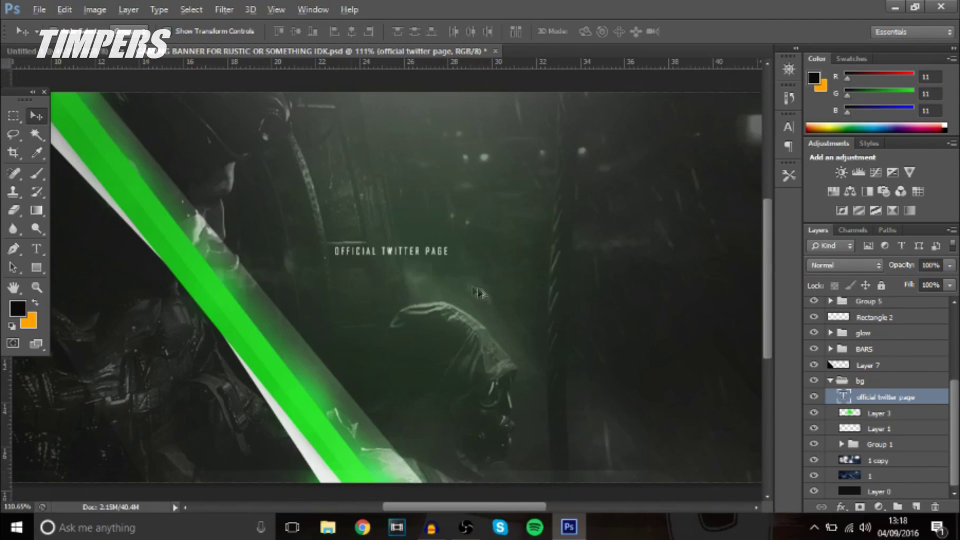
{"action": "left_click", "coordinate": [37, 249]}
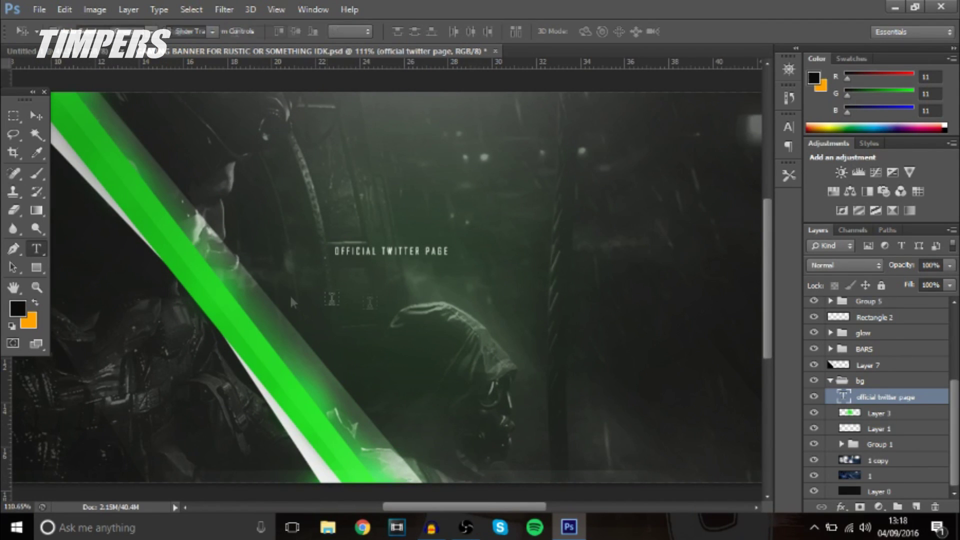
{"action": "left_click", "coordinate": [363, 307]}
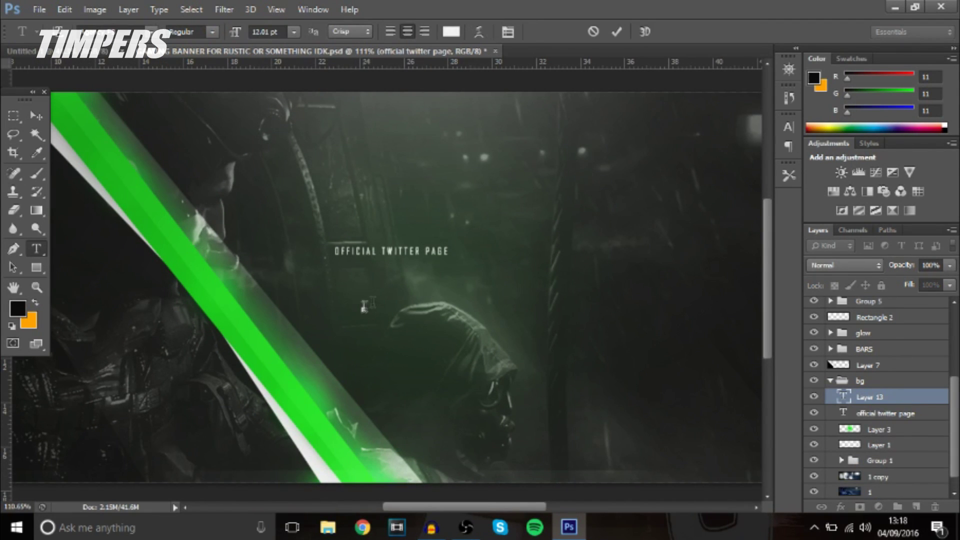
{"action": "left_click_drag", "start_coordinate": [237, 33], "coordinate": [257, 32]}
{"action": "type", "text": "GAMING"}
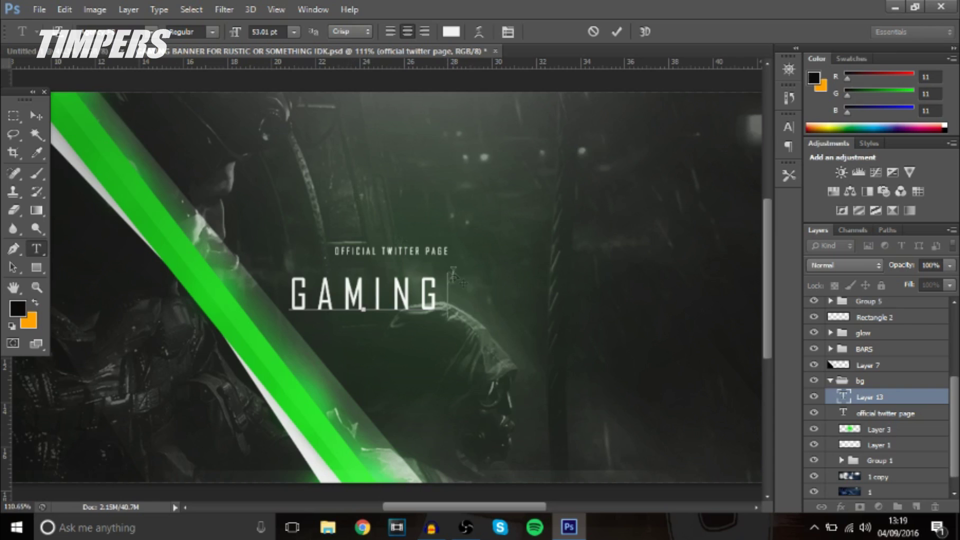
Step: Make the GAMING text Bold with tracking 100 and commit it
{"action": "key", "text": "shift+Left"}
{"action": "key", "text": "shift+Left"}
{"action": "key", "text": "shift+Left"}
{"action": "key", "text": "shift+Left"}
{"action": "key", "text": "shift+Left"}
{"action": "key", "text": "shift+Left"}
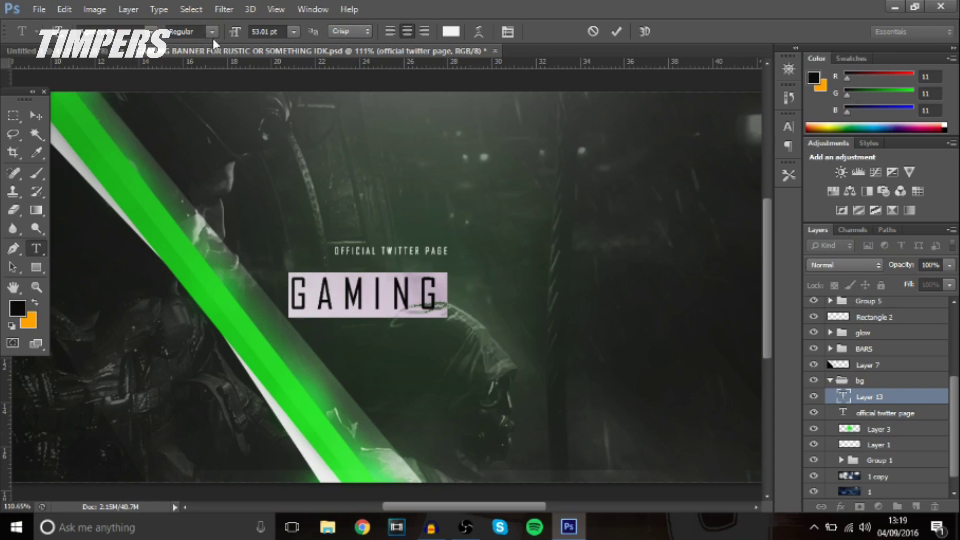
{"action": "left_click", "coordinate": [213, 35]}
{"action": "left_click", "coordinate": [214, 57]}
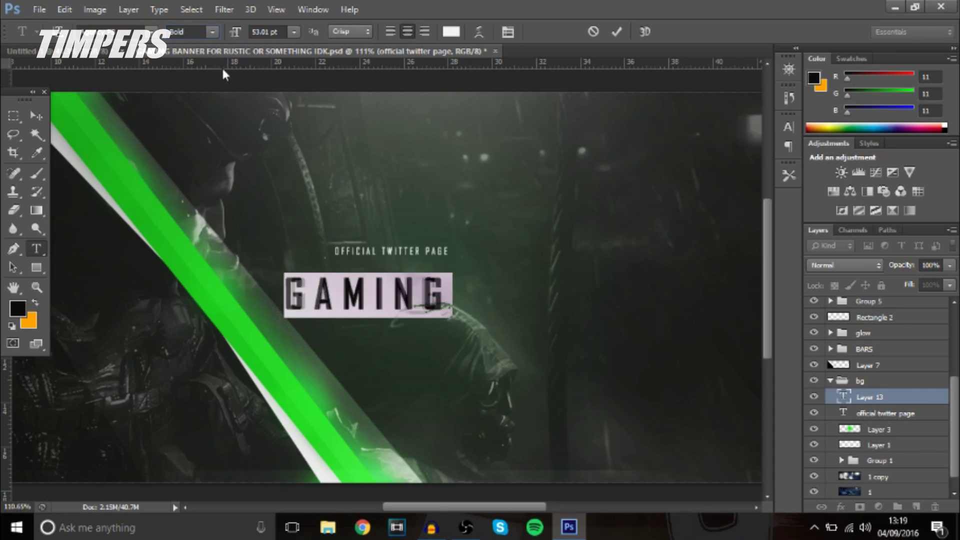
{"action": "left_click", "coordinate": [788, 127]}
{"action": "left_click", "coordinate": [728, 172]}
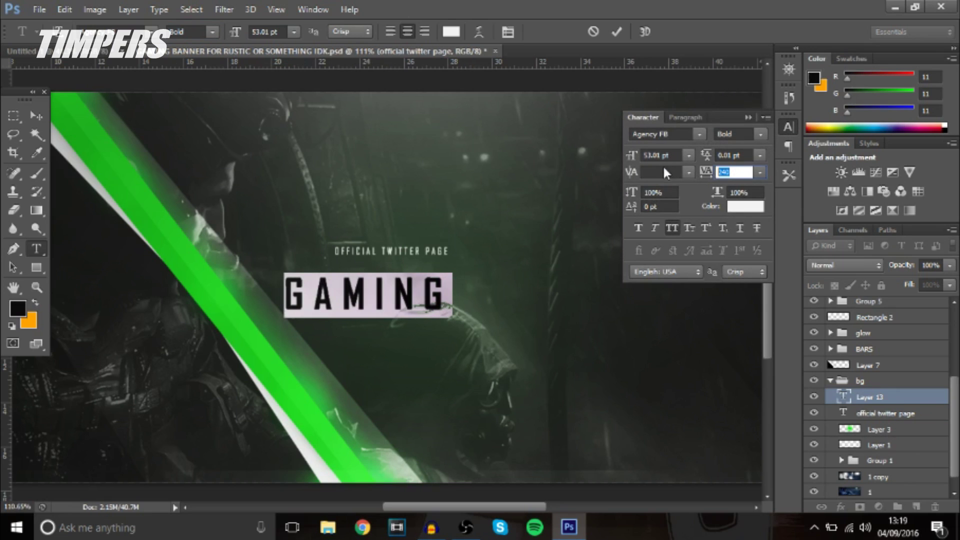
{"action": "type", "text": "0"}
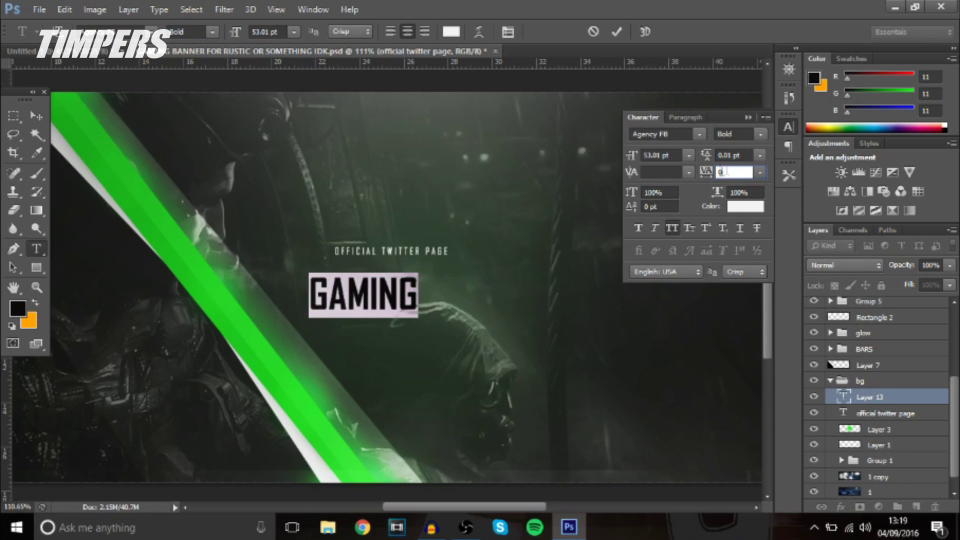
{"action": "left_click_drag", "start_coordinate": [702, 175], "coordinate": [706, 176]}
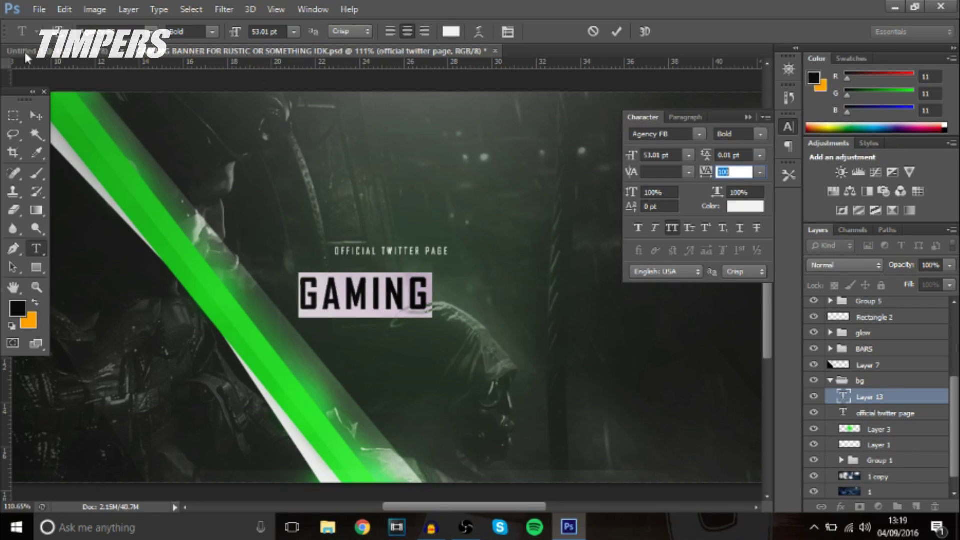
{"action": "left_click", "coordinate": [36, 115]}
Step: Position GAMING snugly beneath OFFICIAL TWITTER PAGE
{"action": "scroll", "coordinate": [407, 145], "scroll_direction": "down", "scroll_amount": 2}
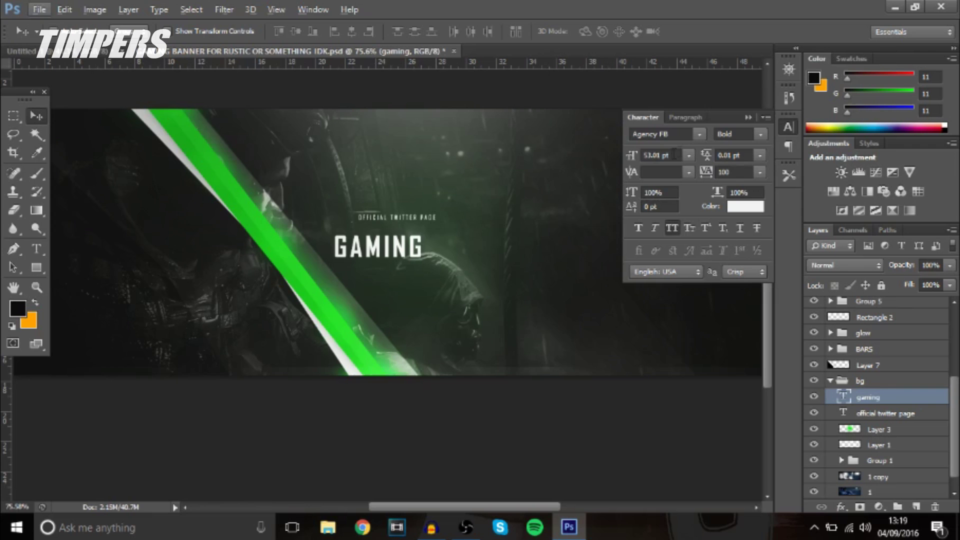
{"action": "left_click", "coordinate": [749, 122]}
{"action": "scroll", "coordinate": [369, 313], "scroll_direction": "up", "scroll_amount": 3}
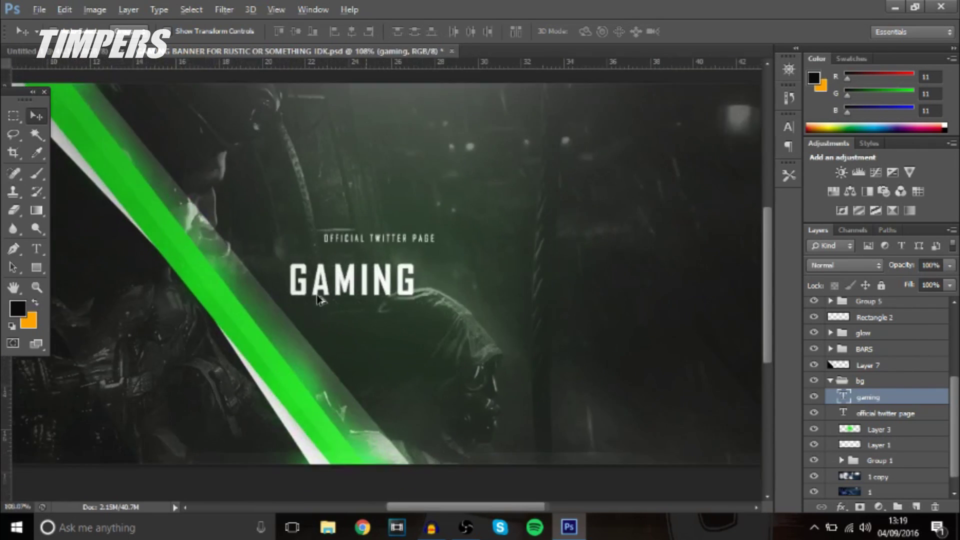
{"action": "scroll", "coordinate": [320, 298], "scroll_direction": "down", "scroll_amount": 2}
{"action": "left_click_drag", "start_coordinate": [375, 276], "coordinate": [408, 290]}
{"action": "scroll", "coordinate": [338, 249], "scroll_direction": "up", "scroll_amount": 5}
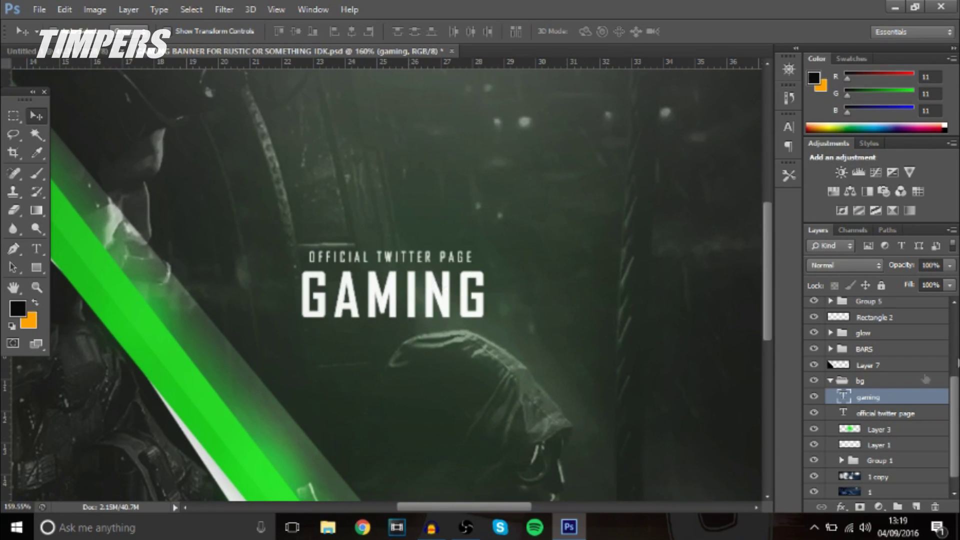
{"action": "key", "text": "alt"}
{"action": "key", "text": "Left"}
Step: Colour the GAMING text green #1db21d, sampled from the stripe and darkened
{"action": "double_click", "coordinate": [841, 398]}
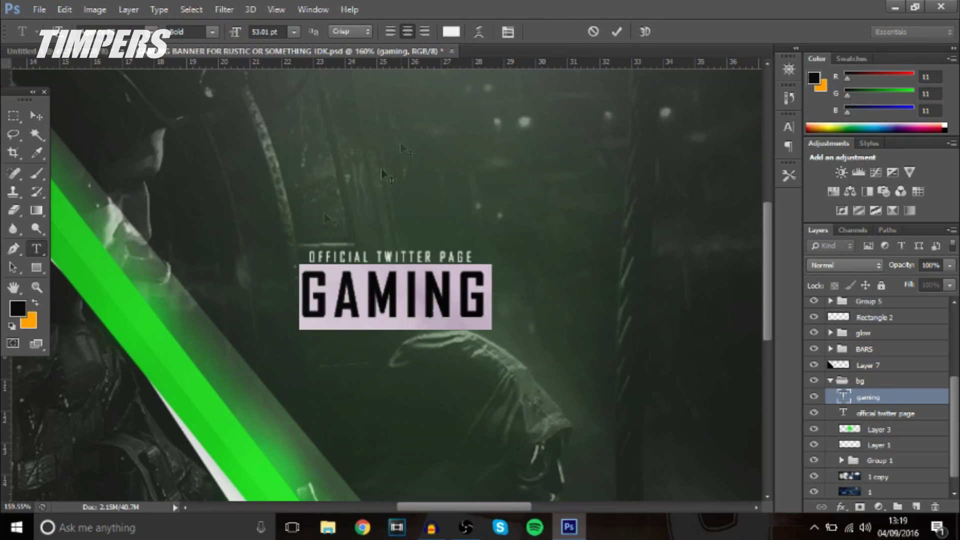
{"action": "left_click", "coordinate": [451, 31]}
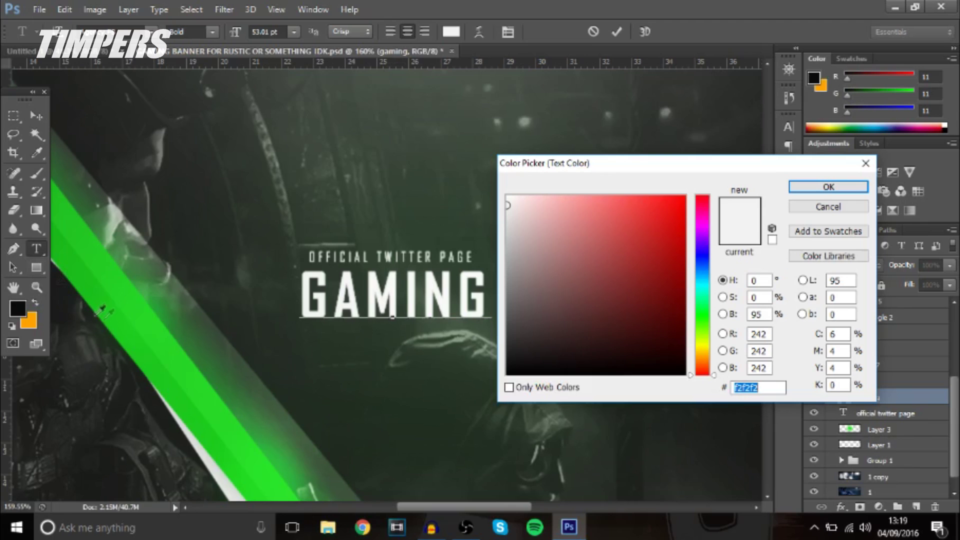
{"action": "left_click_drag", "start_coordinate": [138, 306], "coordinate": [121, 319]}
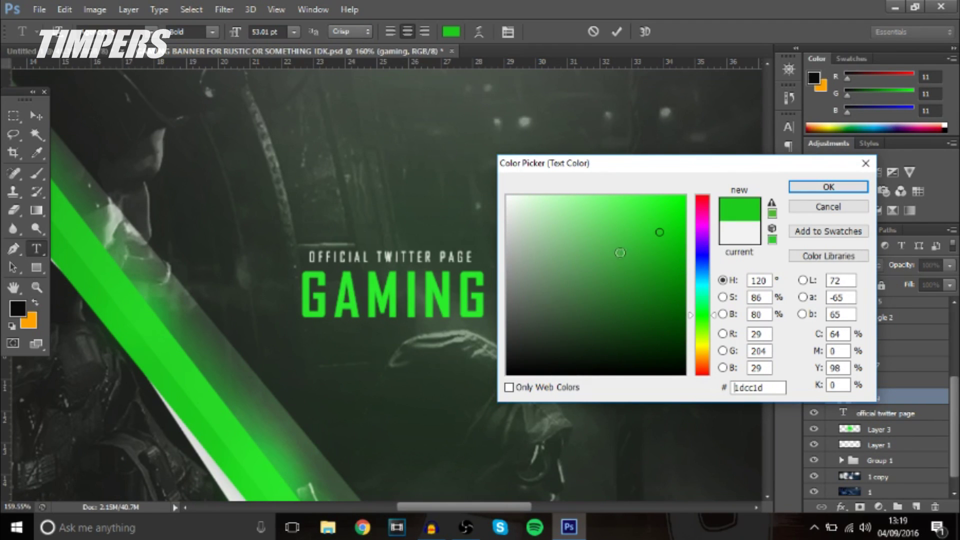
{"action": "left_click", "coordinate": [655, 249]}
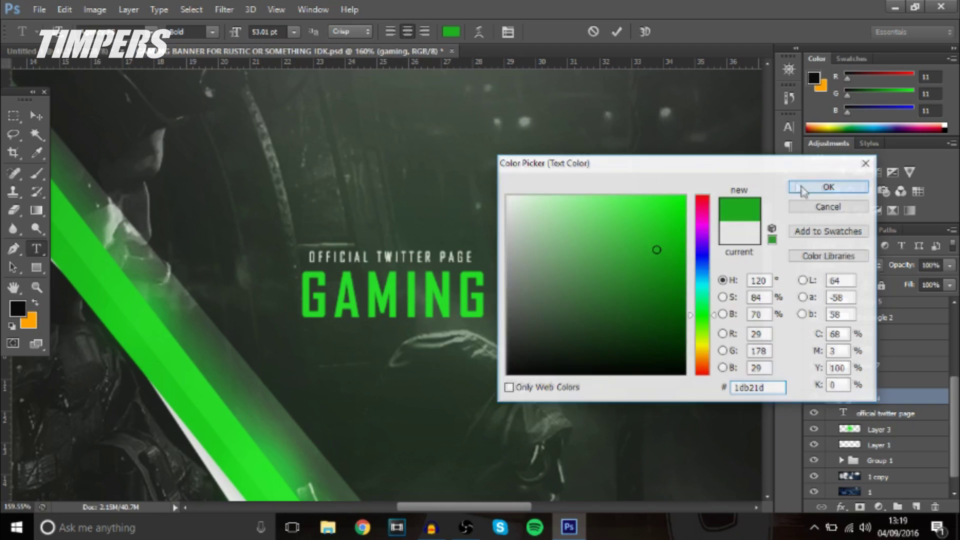
{"action": "left_click", "coordinate": [828, 186]}
{"action": "left_click", "coordinate": [36, 115]}
Step: Add a Gradient Overlay to GAMING in Overlay blending at about 32% opacity
{"action": "scroll", "coordinate": [383, 283], "scroll_direction": "up", "scroll_amount": 2}
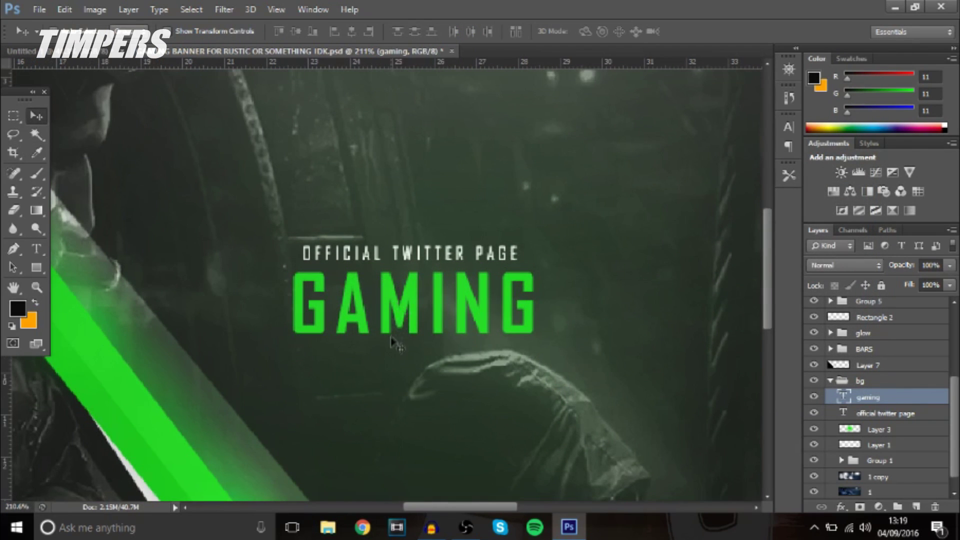
{"action": "double_click", "coordinate": [916, 403]}
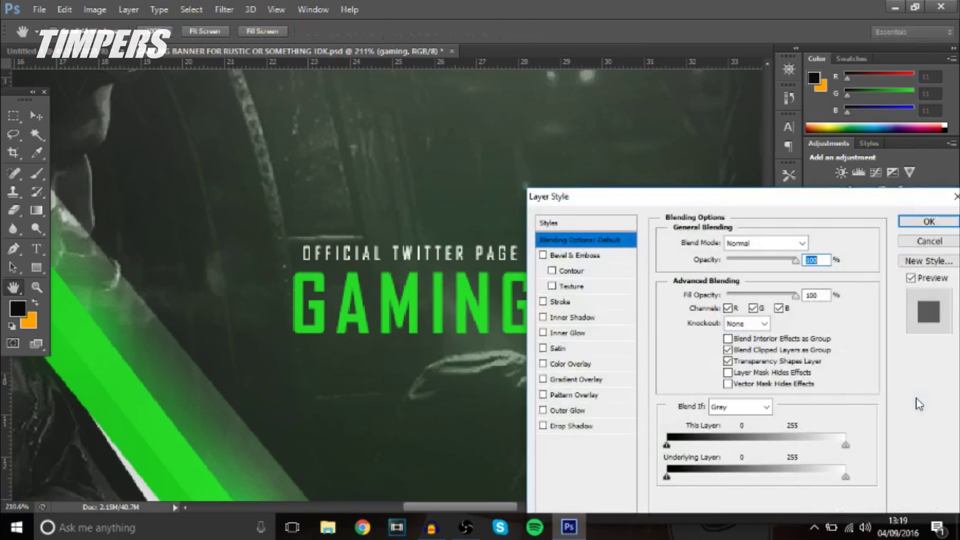
{"action": "left_click", "coordinate": [555, 382]}
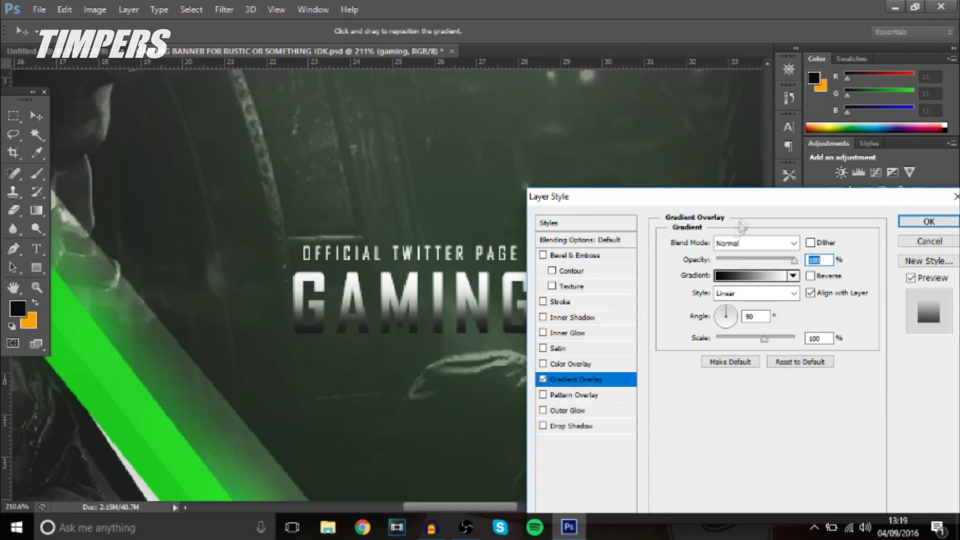
{"action": "left_click", "coordinate": [755, 243]}
{"action": "left_click", "coordinate": [761, 170]}
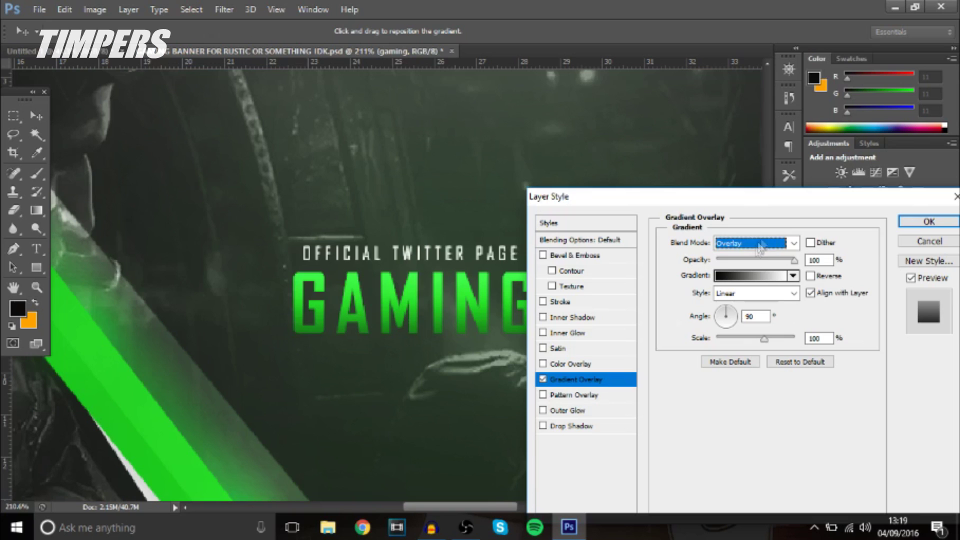
{"action": "left_click_drag", "start_coordinate": [794, 259], "coordinate": [748, 261]}
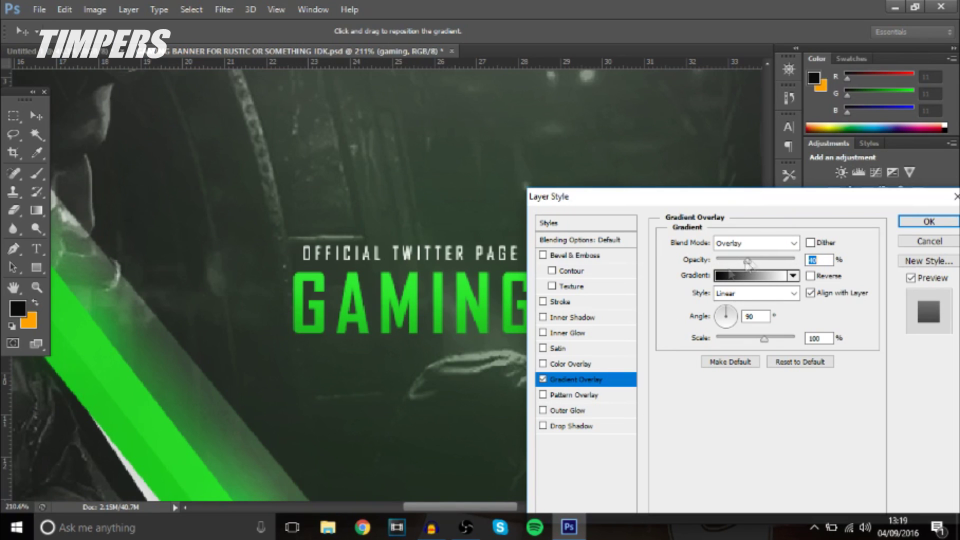
Step: Add a 2 px Inner Glow in Overlay blending with lower opacity, and apply
{"action": "left_click", "coordinate": [544, 333]}
{"action": "left_click", "coordinate": [566, 333]}
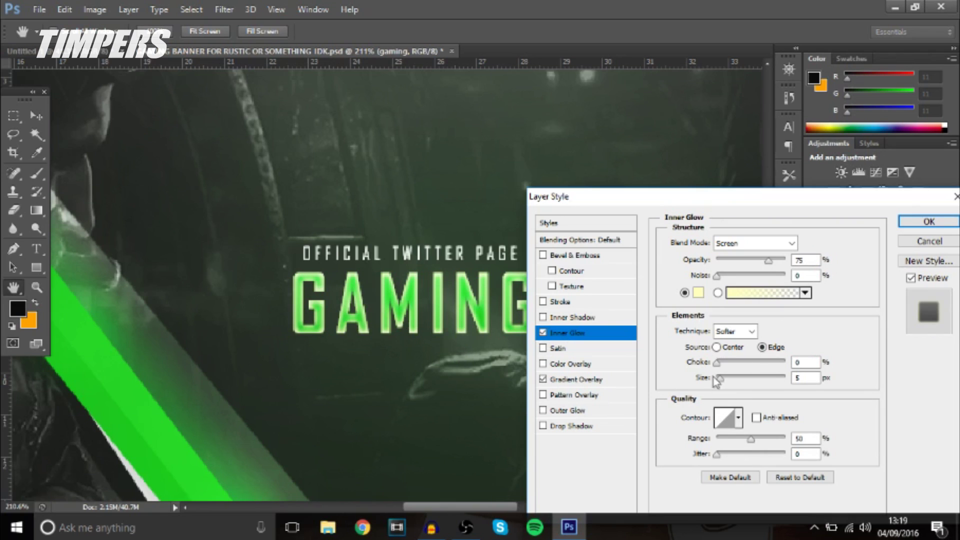
{"action": "left_click_drag", "start_coordinate": [719, 379], "coordinate": [718, 379]}
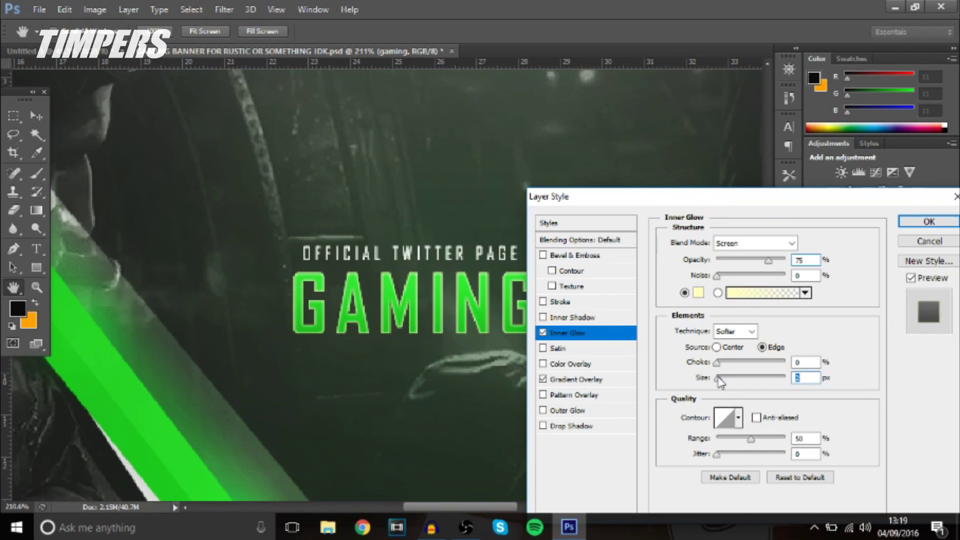
{"action": "left_click", "coordinate": [729, 249]}
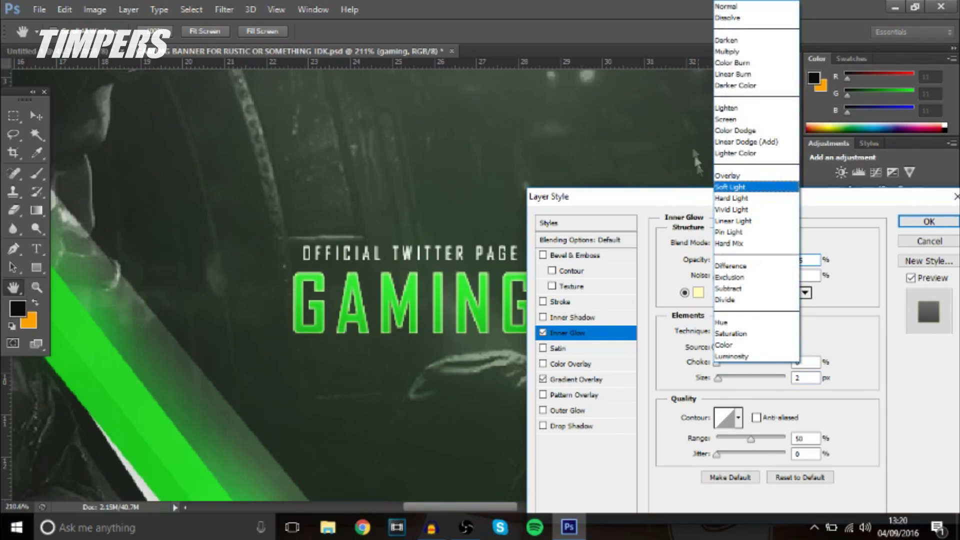
{"action": "left_click", "coordinate": [735, 172]}
{"action": "mouse_move", "coordinate": [729, 269]}
{"action": "left_mouse_down"}
{"action": "mouse_move", "coordinate": [683, 264]}
{"action": "mouse_move", "coordinate": [732, 271]}
{"action": "left_mouse_up"}
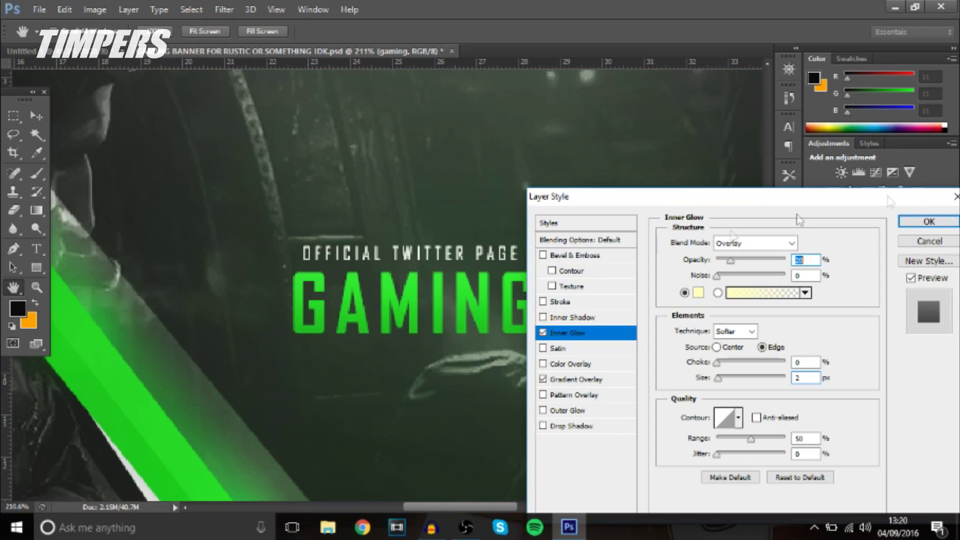
{"action": "left_click", "coordinate": [929, 221]}
{"action": "scroll", "coordinate": [208, 171], "scroll_direction": "down", "scroll_amount": 2}
Step: Close the Untitled-1 document without saving
{"action": "scroll", "coordinate": [209, 172], "scroll_direction": "down", "scroll_amount": 2}
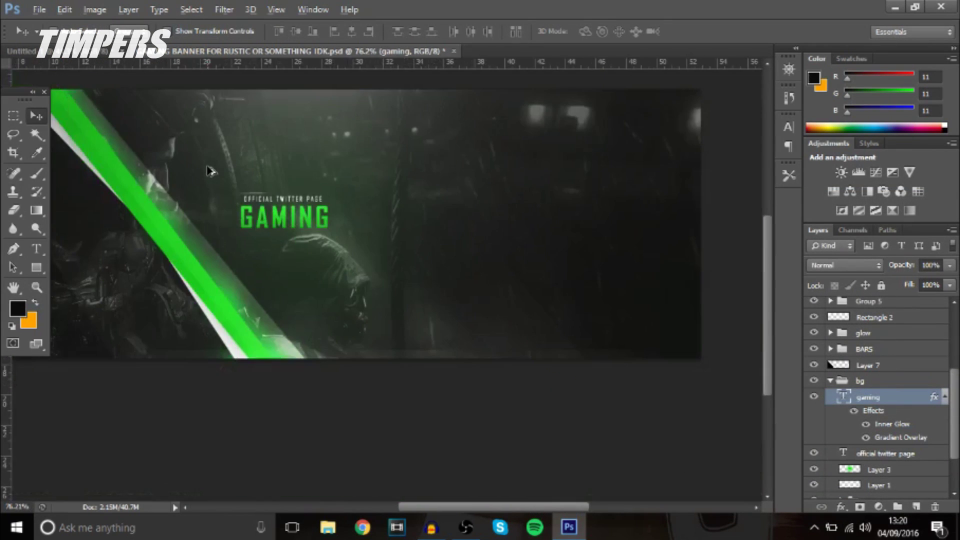
{"action": "scroll", "coordinate": [215, 193], "scroll_direction": "up", "scroll_amount": 4}
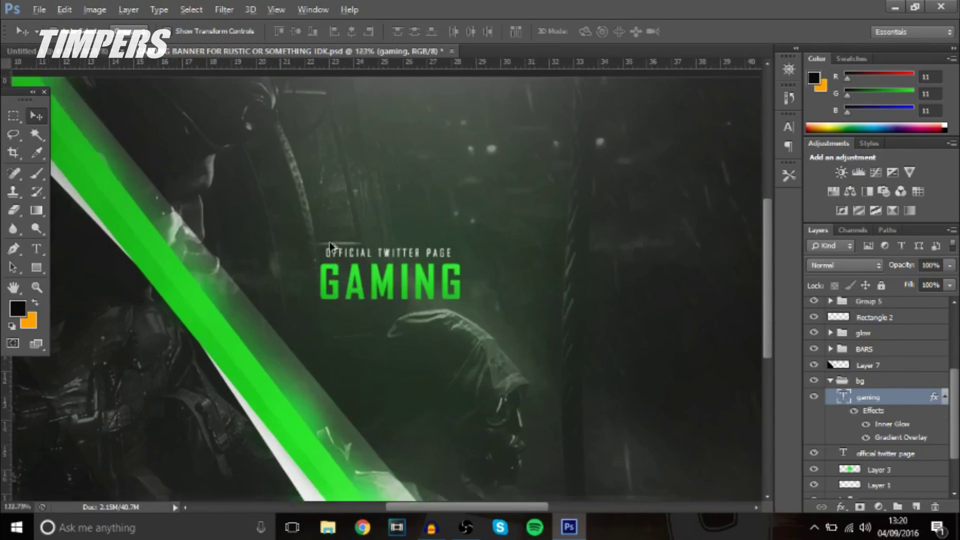
{"action": "key", "text": "alt"}
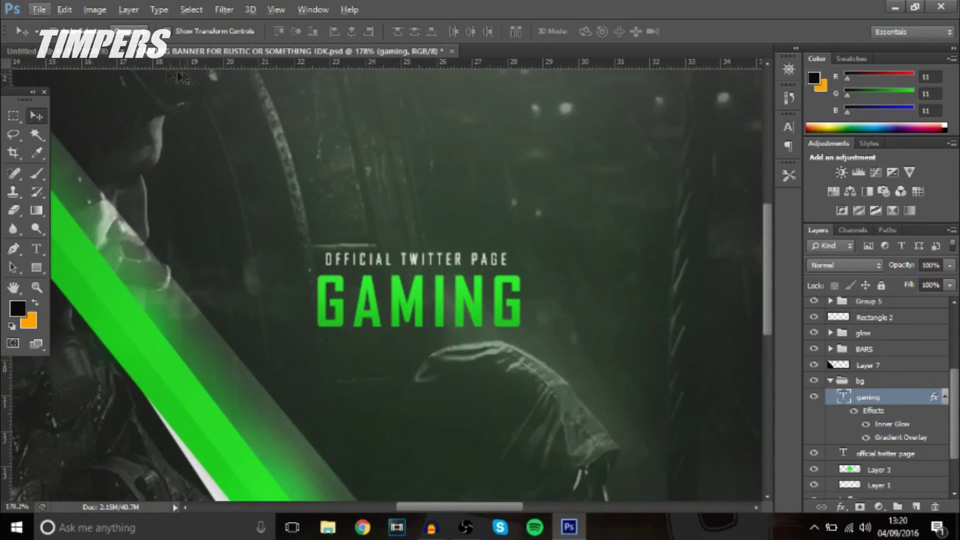
{"action": "left_click", "coordinate": [123, 51]}
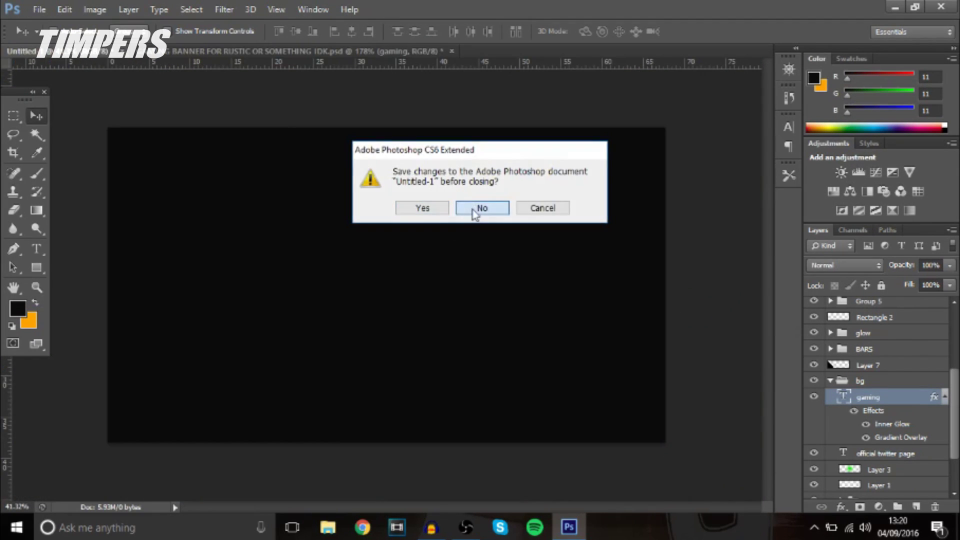
{"action": "left_click", "coordinate": [477, 208]}
Step: Open the Timpers 4K GFX Pack file from the desktop's gfx packs folder
{"action": "left_click", "coordinate": [39, 9]}
{"action": "left_click", "coordinate": [55, 38]}
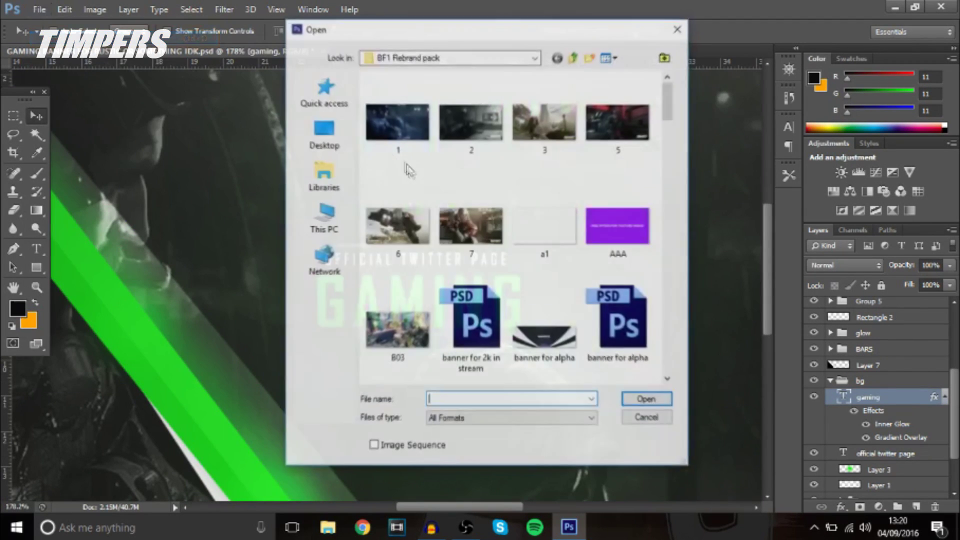
{"action": "left_click", "coordinate": [324, 132]}
{"action": "scroll", "coordinate": [550, 207], "scroll_direction": "down", "scroll_amount": 3}
{"action": "scroll", "coordinate": [550, 205], "scroll_direction": "down", "scroll_amount": 3}
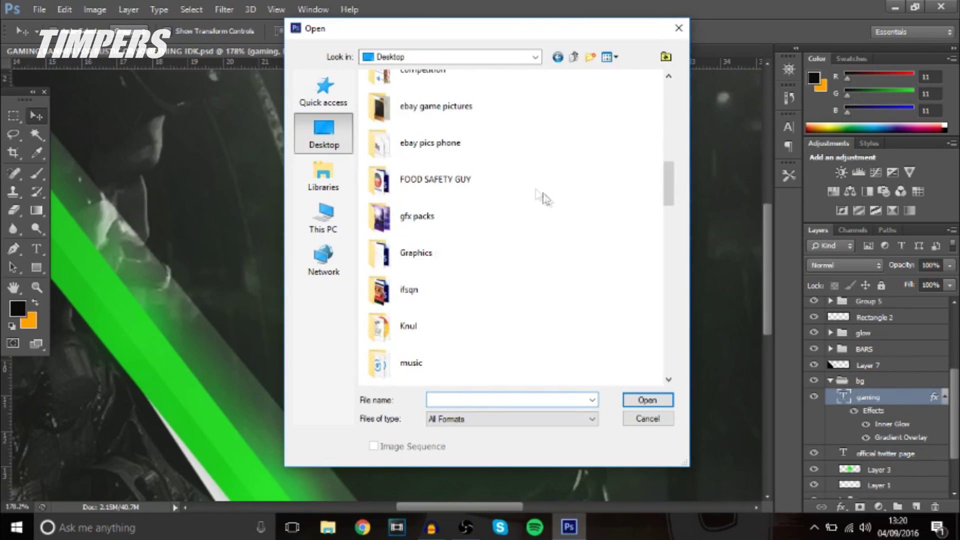
{"action": "double_click", "coordinate": [430, 218]}
{"action": "double_click", "coordinate": [433, 174]}
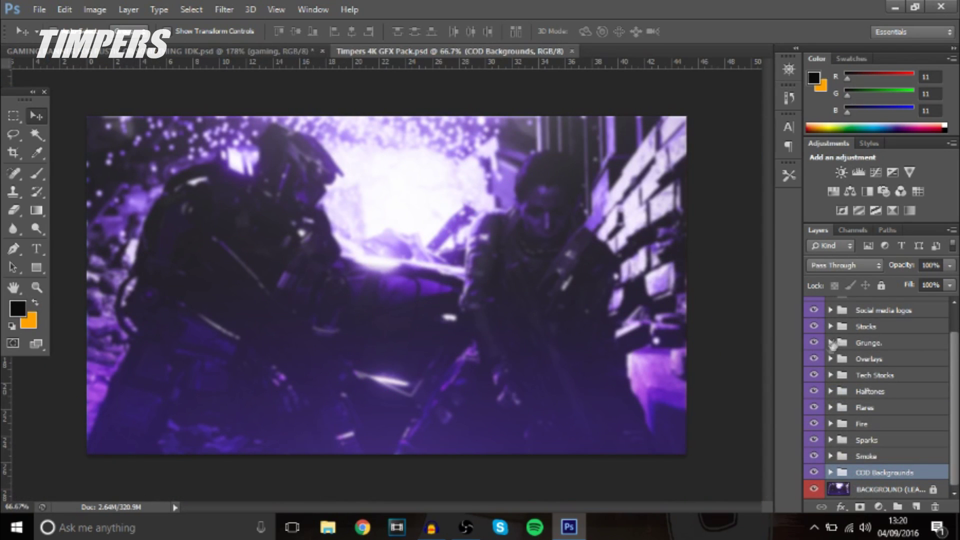
Step: Copy the third Grunge texture into the banner and set its Lightness to -100
{"action": "left_click", "coordinate": [831, 344]}
{"action": "left_click", "coordinate": [814, 397]}
{"action": "left_click", "coordinate": [880, 396]}
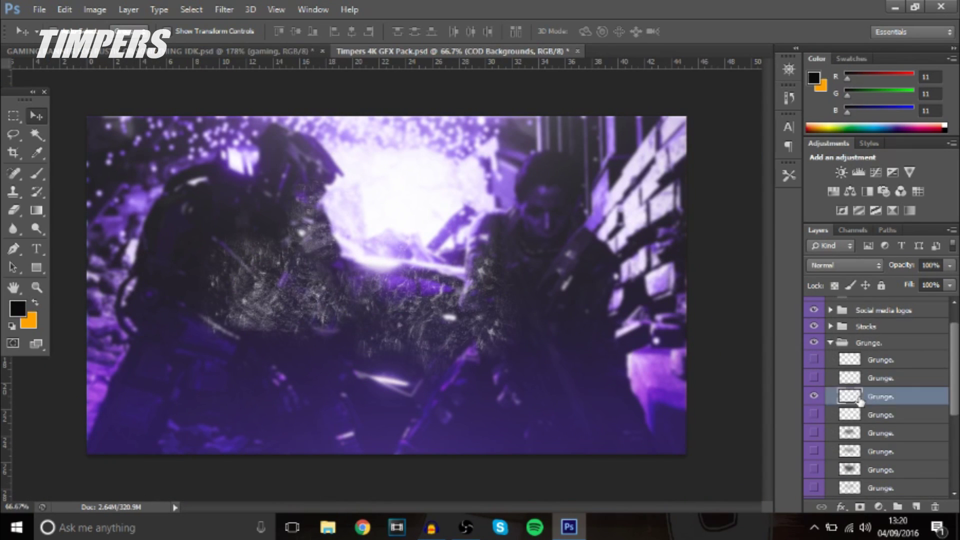
{"action": "left_click_drag", "start_coordinate": [162, 55], "coordinate": [410, 260]}
{"action": "scroll", "coordinate": [453, 302], "scroll_direction": "down", "scroll_amount": 4}
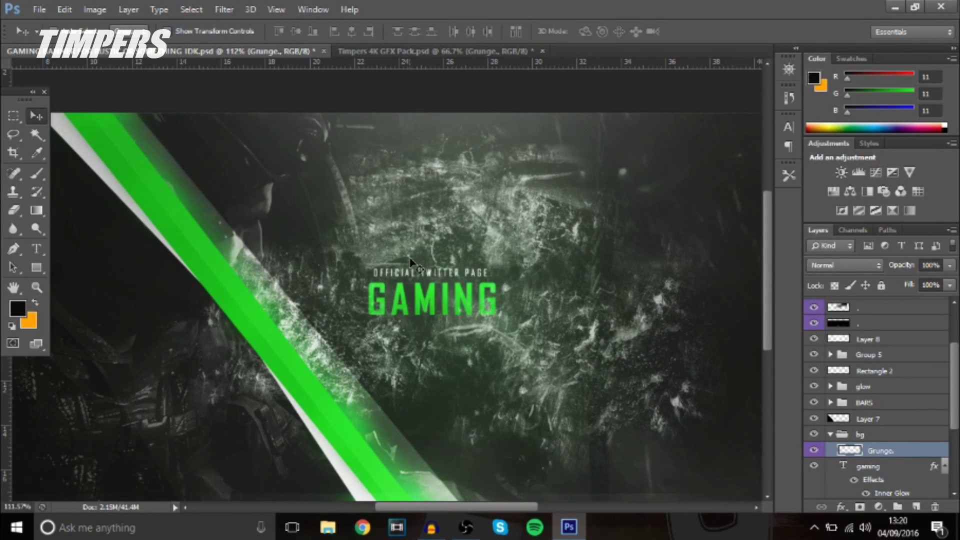
{"action": "key", "text": "ctrl+u"}
{"action": "left_click_drag", "start_coordinate": [789, 290], "coordinate": [703, 286]}
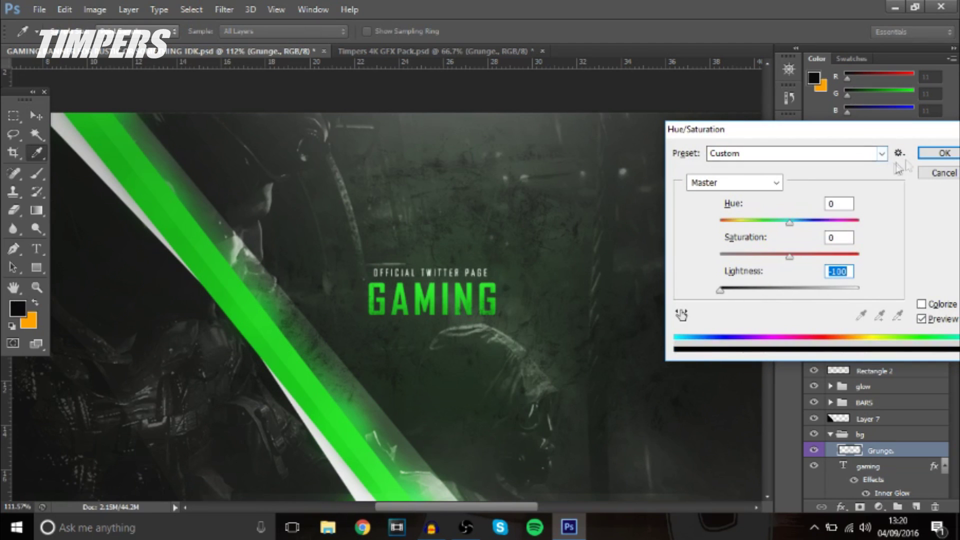
Step: Rasterize the gaming layer style and clip the darkened Grunge layer to it
{"action": "left_click", "coordinate": [945, 153]}
{"action": "scroll", "coordinate": [886, 417], "scroll_direction": "down", "scroll_amount": 1}
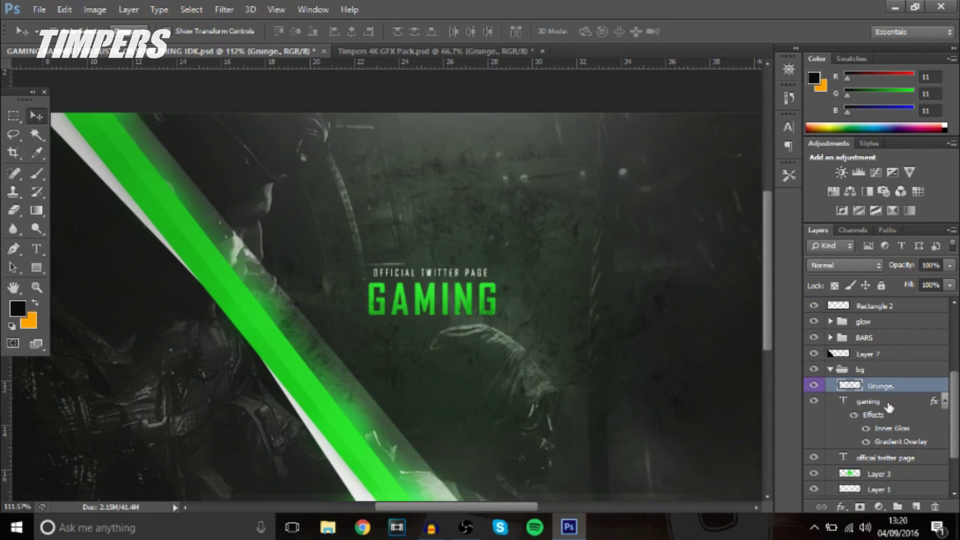
{"action": "right_click", "coordinate": [889, 406]}
{"action": "left_click", "coordinate": [637, 210]}
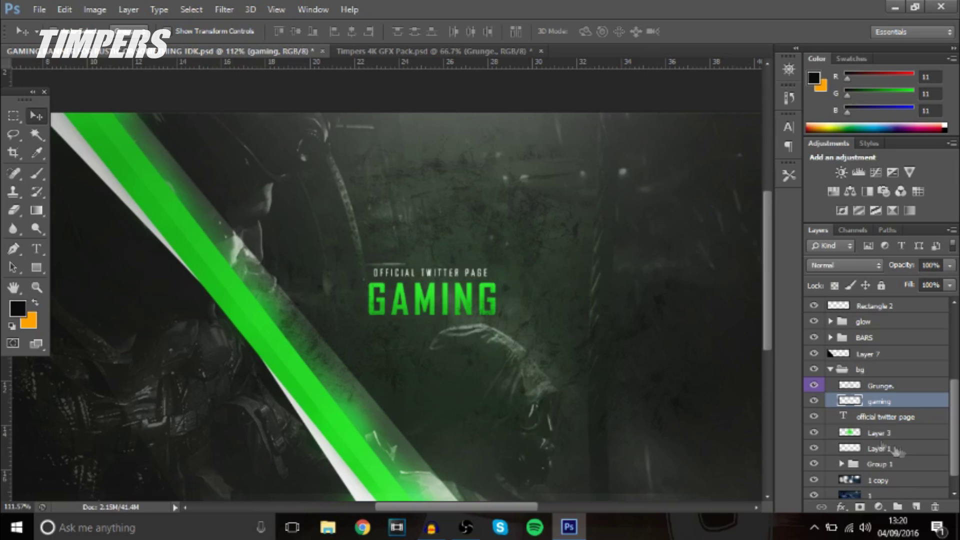
{"action": "right_click", "coordinate": [850, 394]}
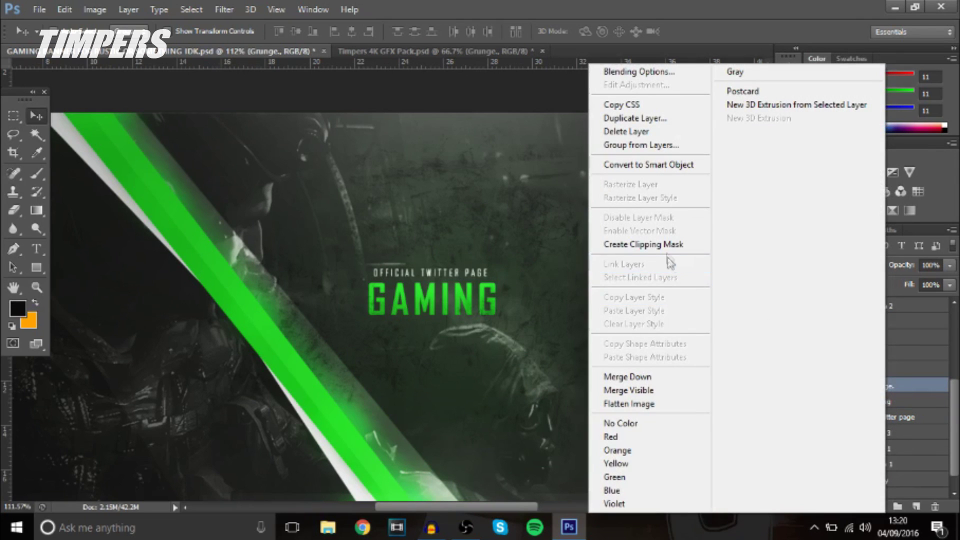
{"action": "left_click", "coordinate": [670, 241]}
Step: Scale the grunge texture to about 41% and place it over the GAMING title
{"action": "key", "text": "ctrl+t"}
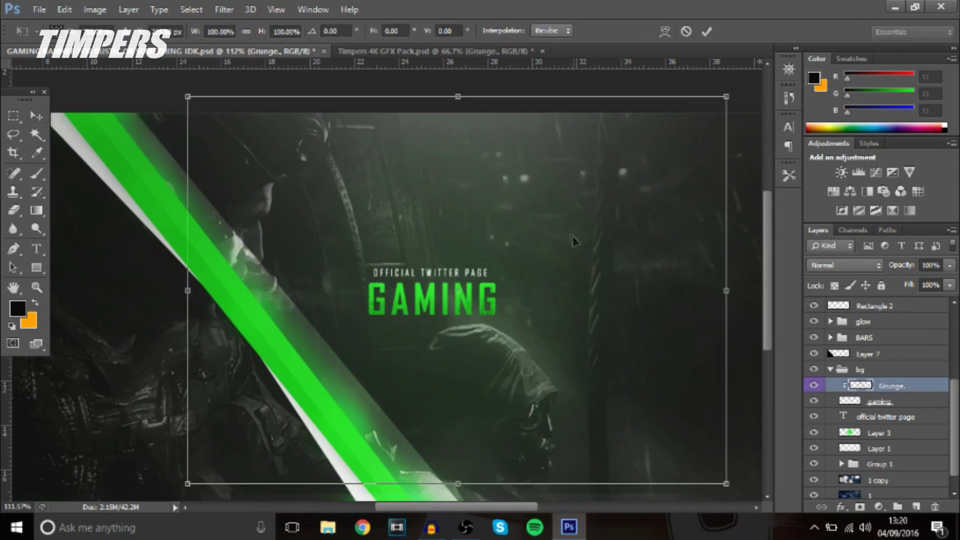
{"action": "left_click_drag", "start_coordinate": [725, 92], "coordinate": [483, 239]}
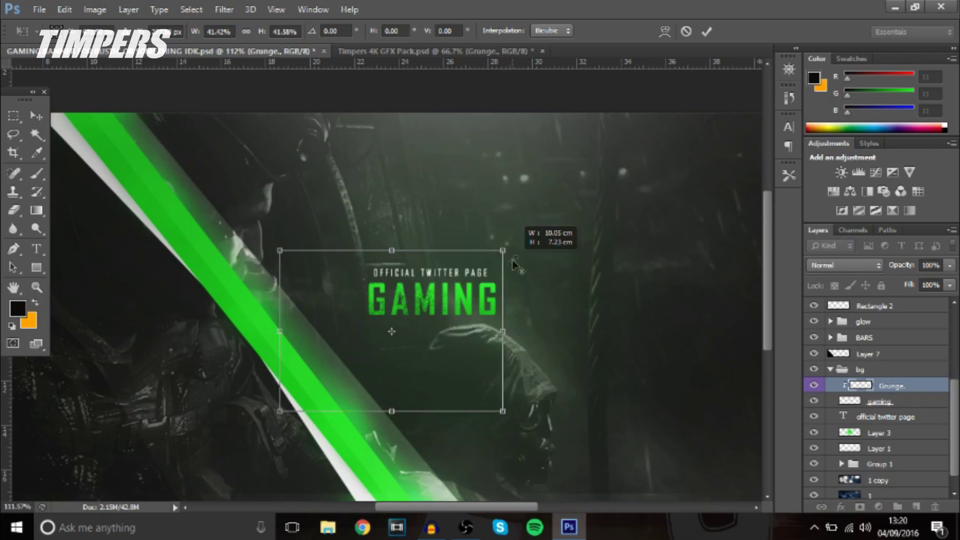
{"action": "left_click_drag", "start_coordinate": [458, 309], "coordinate": [470, 308]}
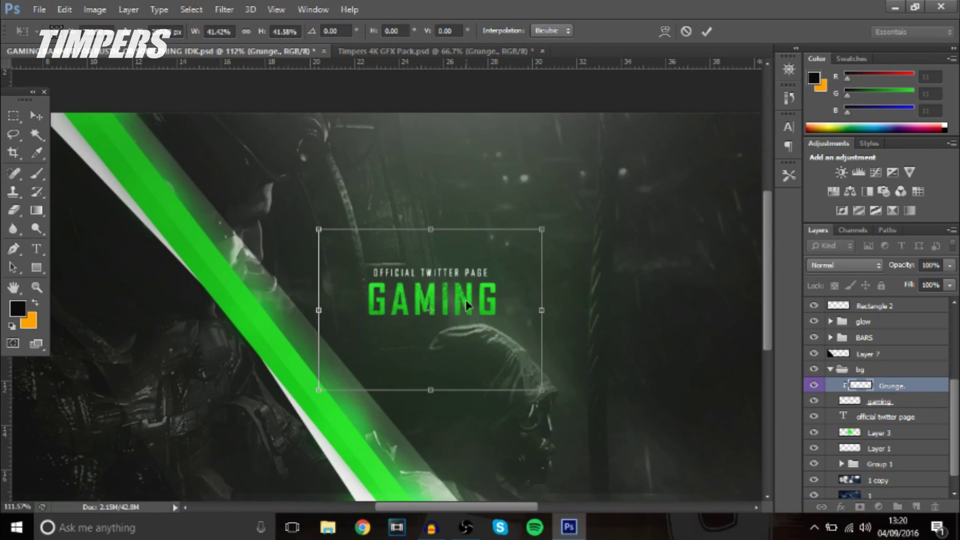
{"action": "key", "text": "Return"}
{"action": "scroll", "coordinate": [466, 305], "scroll_direction": "up", "scroll_amount": 6}
{"action": "left_click_drag", "start_coordinate": [421, 271], "coordinate": [443, 308]}
{"action": "scroll", "coordinate": [395, 321], "scroll_direction": "down", "scroll_amount": 7}
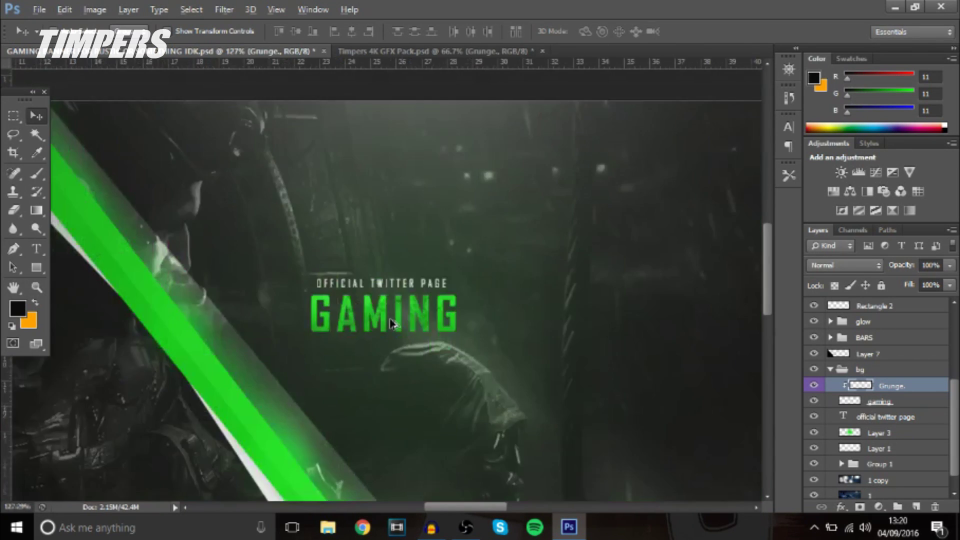
{"action": "scroll", "coordinate": [332, 351], "scroll_direction": "up", "scroll_amount": 4}
{"action": "scroll", "coordinate": [434, 232], "scroll_direction": "up", "scroll_amount": 3}
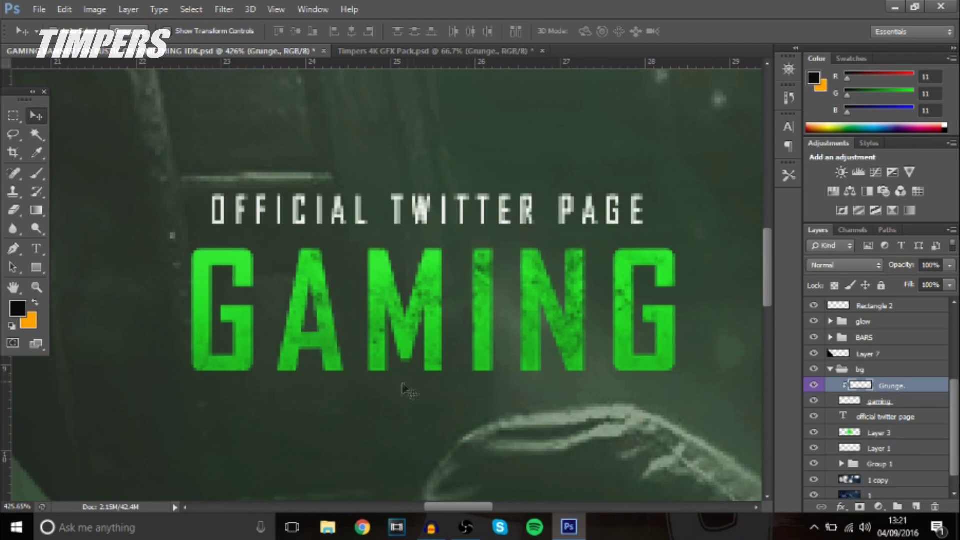
{"action": "scroll", "coordinate": [405, 395], "scroll_direction": "down", "scroll_amount": 3}
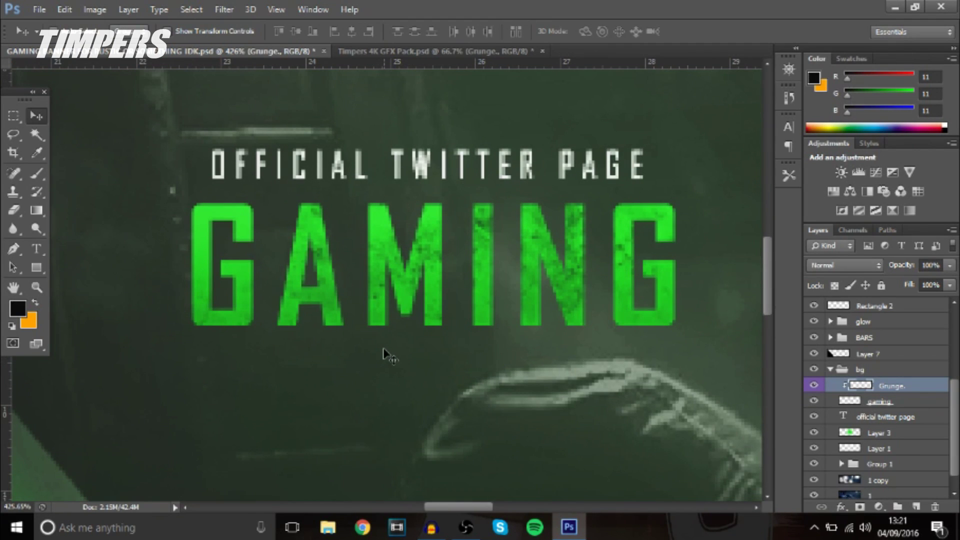
Step: Merge the grunge into the gaming layer and sample the letters' green
{"action": "left_click", "coordinate": [879, 403], "text": "shift"}
{"action": "key", "text": "ctrl+e"}
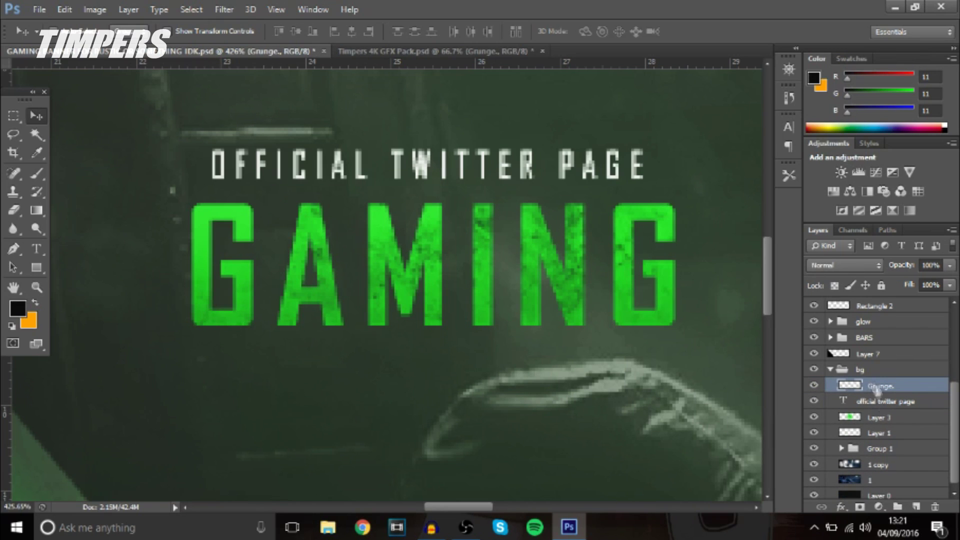
{"action": "left_click", "coordinate": [36, 270]}
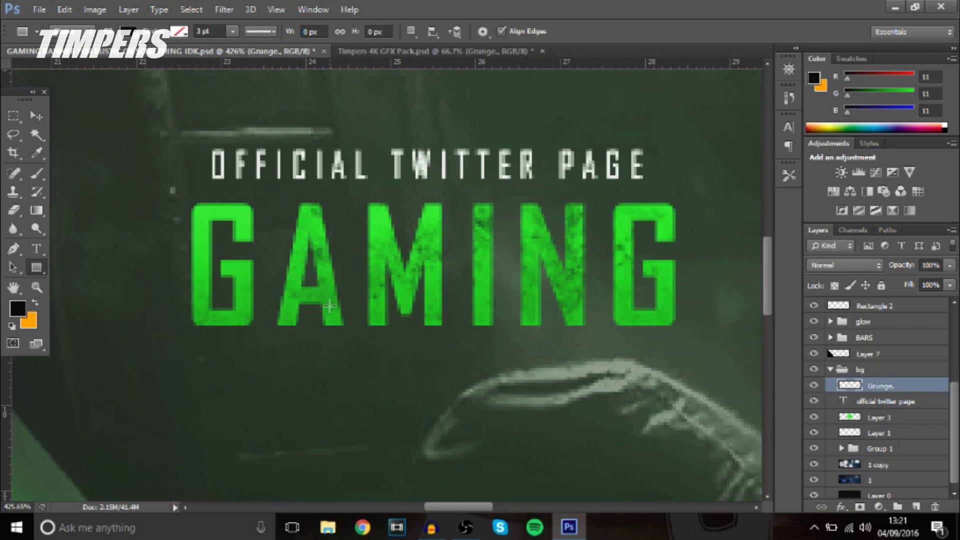
{"action": "key", "text": "i"}
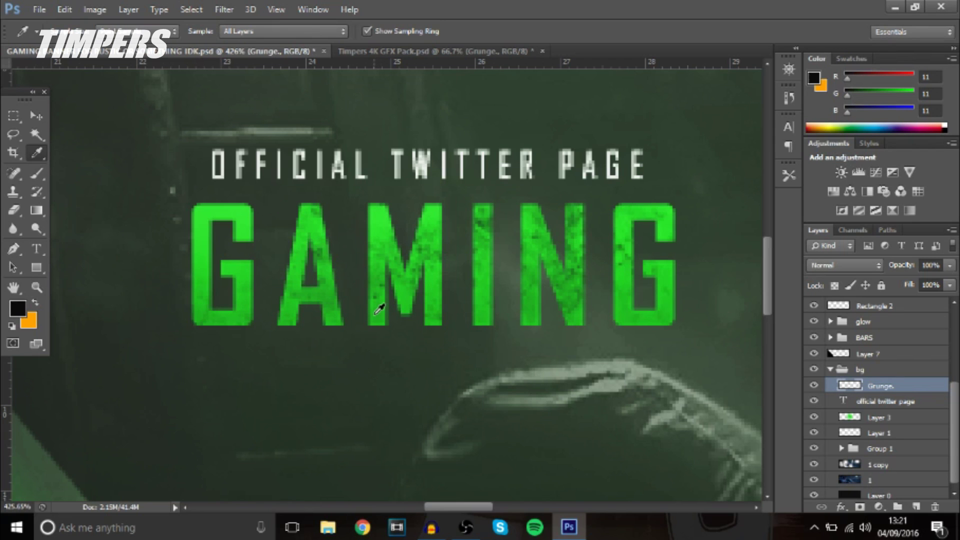
{"action": "left_click", "coordinate": [379, 308]}
{"action": "key", "text": "u"}
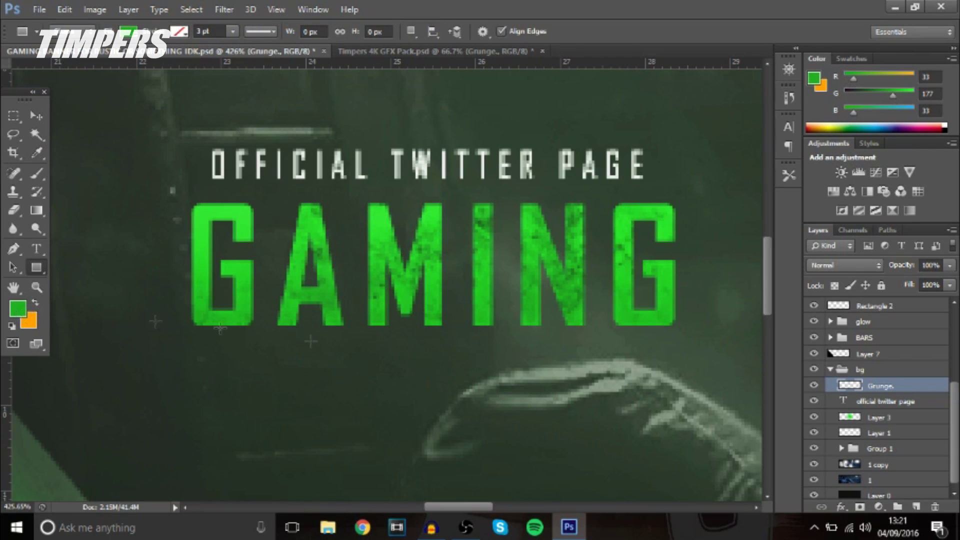
Step: Draw a first green rectangle on the banner
{"action": "scroll", "coordinate": [372, 324], "scroll_direction": "up", "scroll_amount": 1}
{"action": "scroll", "coordinate": [371, 324], "scroll_direction": "up", "scroll_amount": 5}
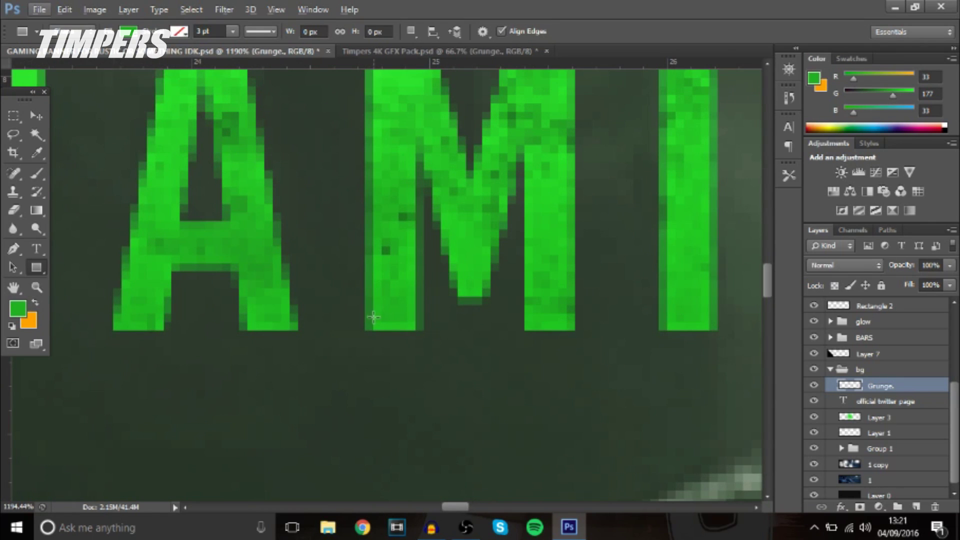
{"action": "scroll", "coordinate": [375, 315], "scroll_direction": "down", "scroll_amount": 2}
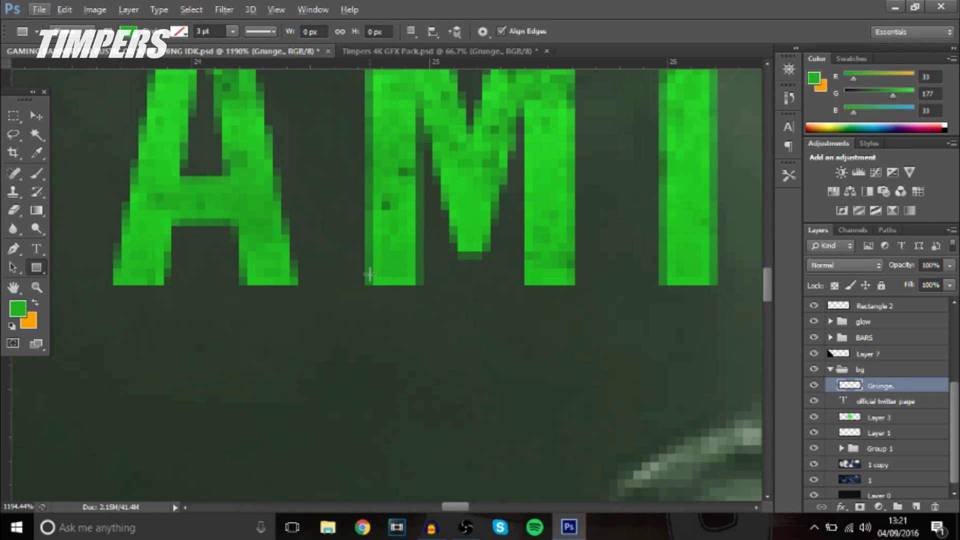
{"action": "scroll", "coordinate": [372, 265], "scroll_direction": "up", "scroll_amount": 6}
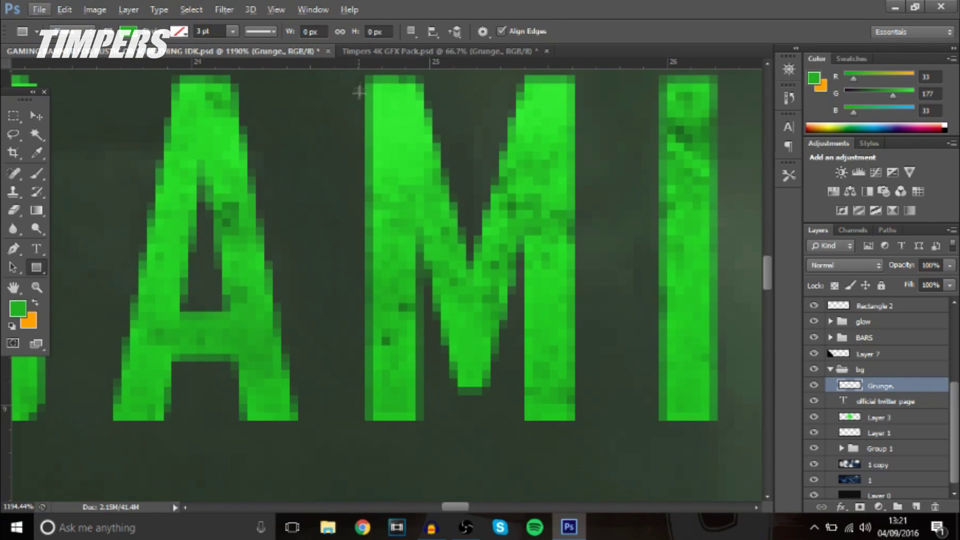
{"action": "left_click_drag", "start_coordinate": [367, 77], "coordinate": [418, 270]}
{"action": "scroll", "coordinate": [418, 270], "scroll_direction": "down", "scroll_amount": 3}
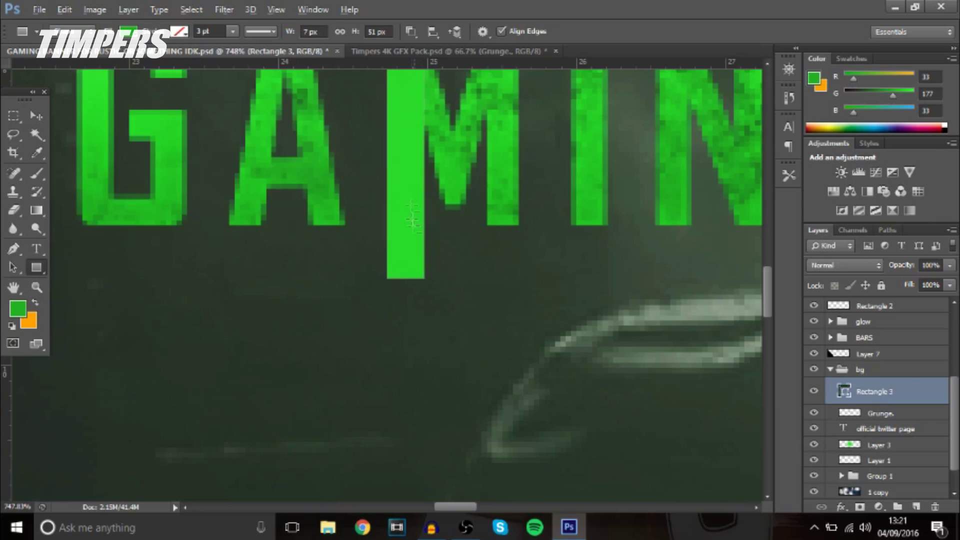
{"action": "scroll", "coordinate": [402, 100], "scroll_direction": "up", "scroll_amount": 1}
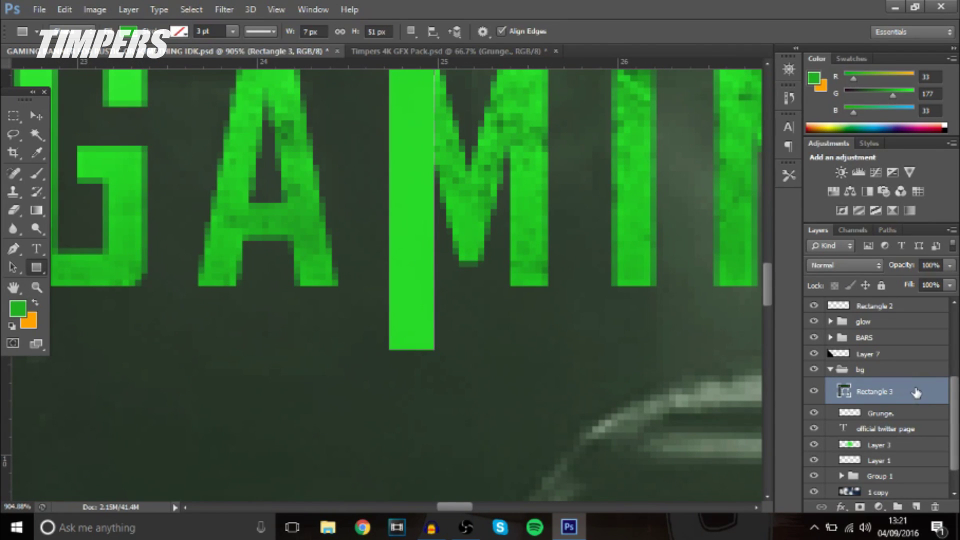
Step: Undo the bar and merge, remove the grunge, and draw a 7×49 px bar below the M
{"action": "key", "text": "Delete"}
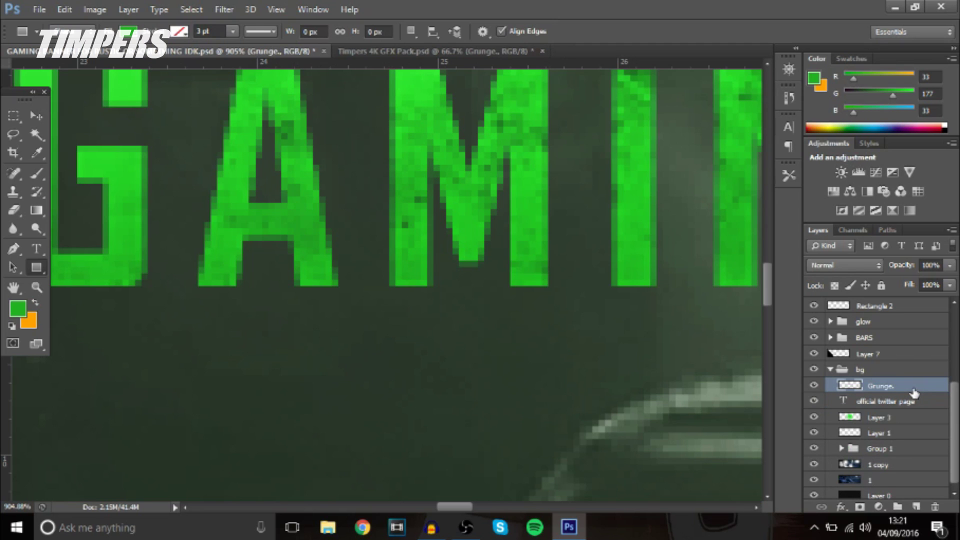
{"action": "key", "text": "ctrl+g"}
{"action": "key", "text": "ctrl+alt+z"}
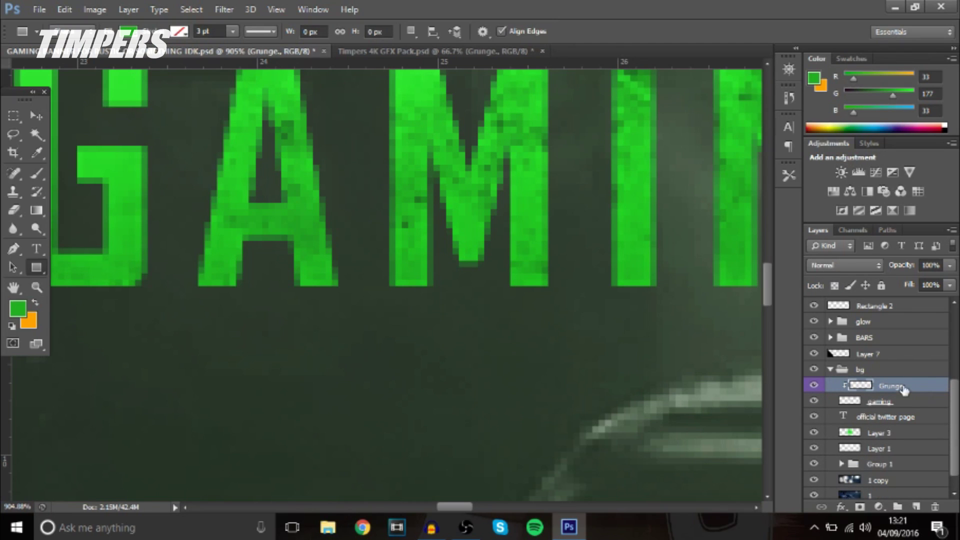
{"action": "key", "text": "Delete"}
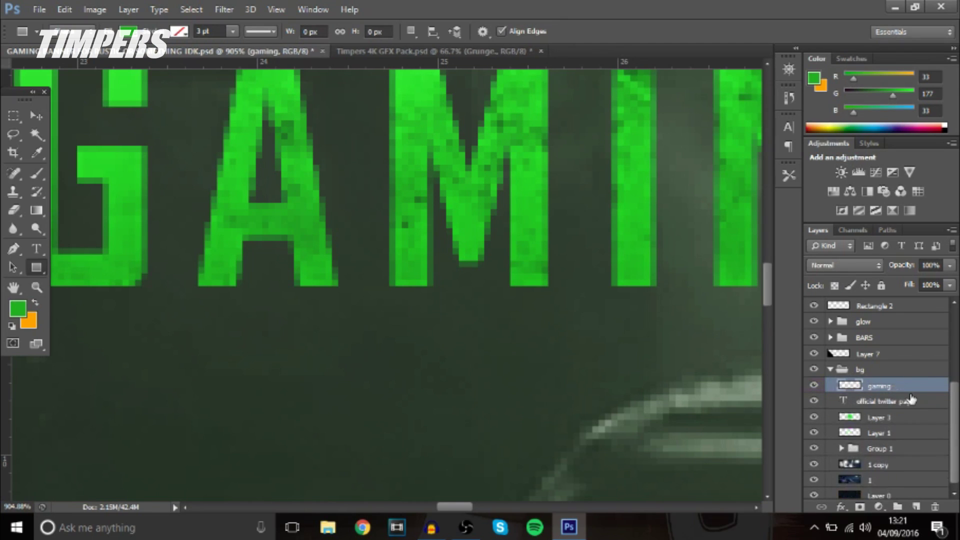
{"action": "scroll", "coordinate": [380, 325], "scroll_direction": "up", "scroll_amount": 3}
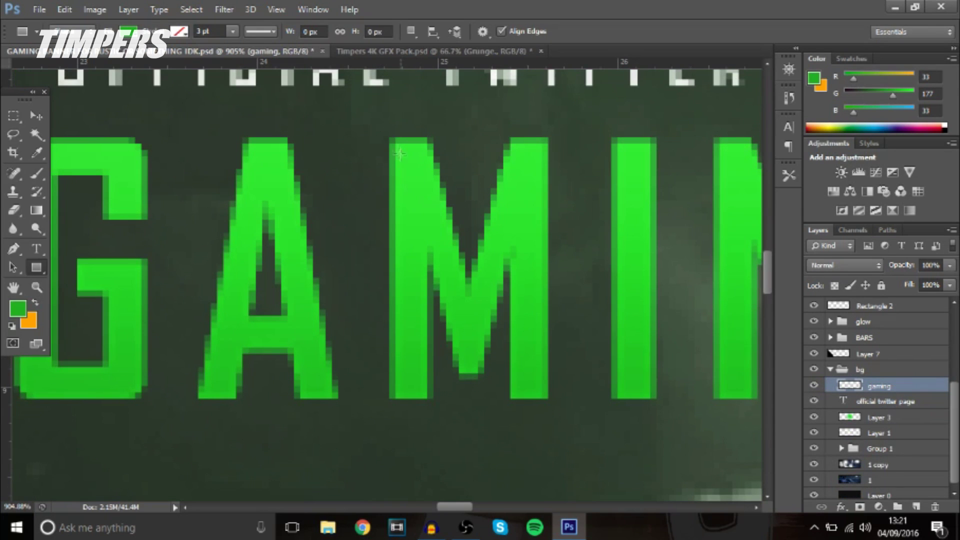
{"action": "left_click_drag", "start_coordinate": [392, 142], "coordinate": [429, 342]}
Step: Rasterize the green bar shape under the M
{"action": "right_click", "coordinate": [899, 383]}
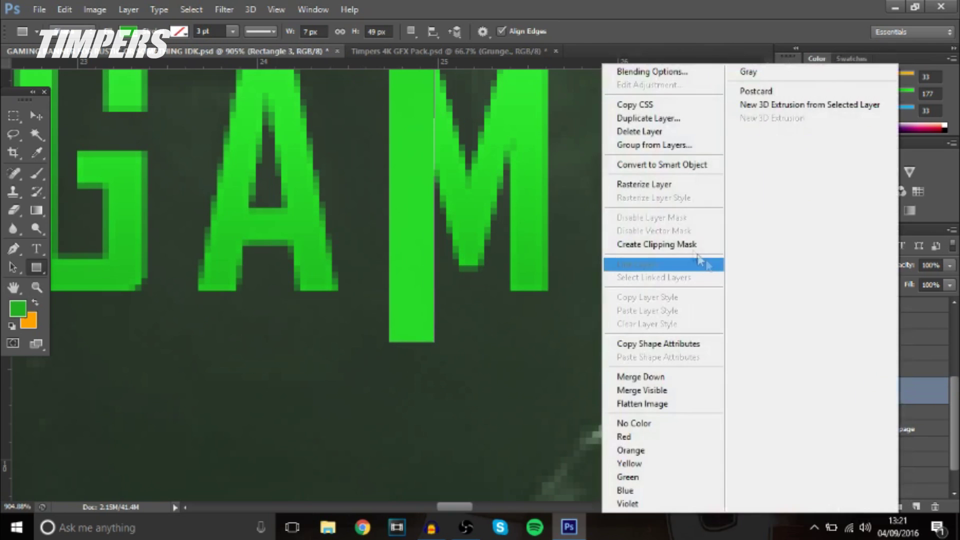
{"action": "left_click", "coordinate": [689, 188]}
{"action": "scroll", "coordinate": [367, 234], "scroll_direction": "down", "scroll_amount": 5}
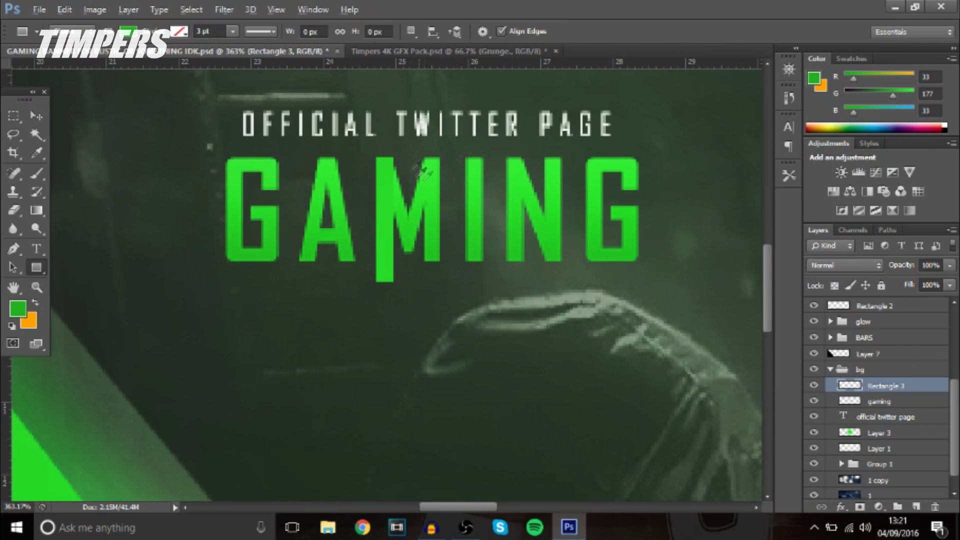
{"action": "scroll", "coordinate": [388, 148], "scroll_direction": "up", "scroll_amount": 2}
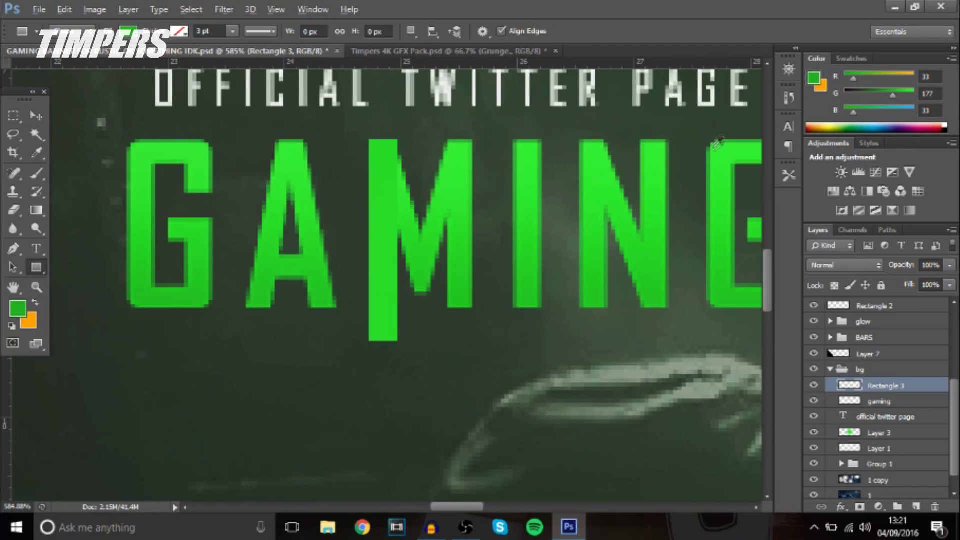
{"action": "scroll", "coordinate": [726, 219], "scroll_direction": "up", "scroll_amount": 1}
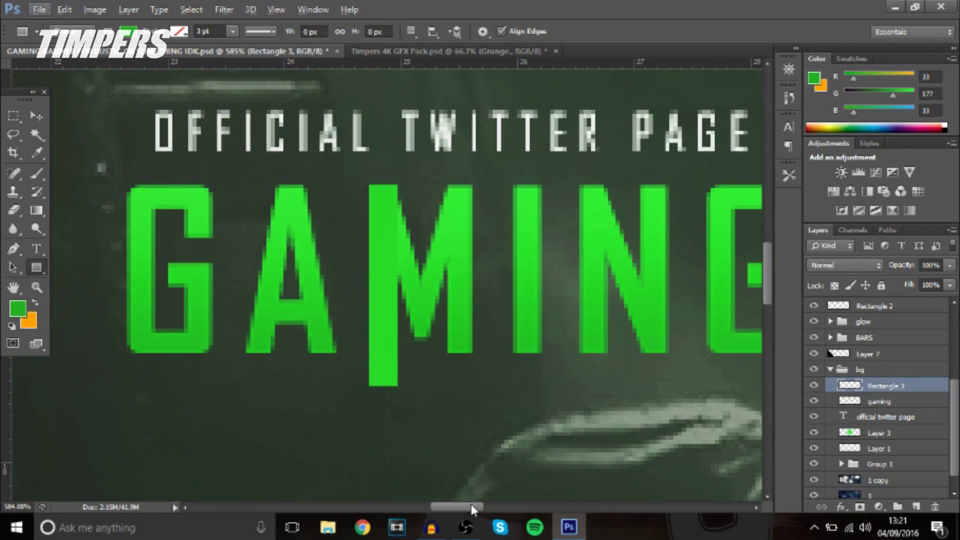
{"action": "left_click_drag", "start_coordinate": [471, 504], "coordinate": [481, 506]}
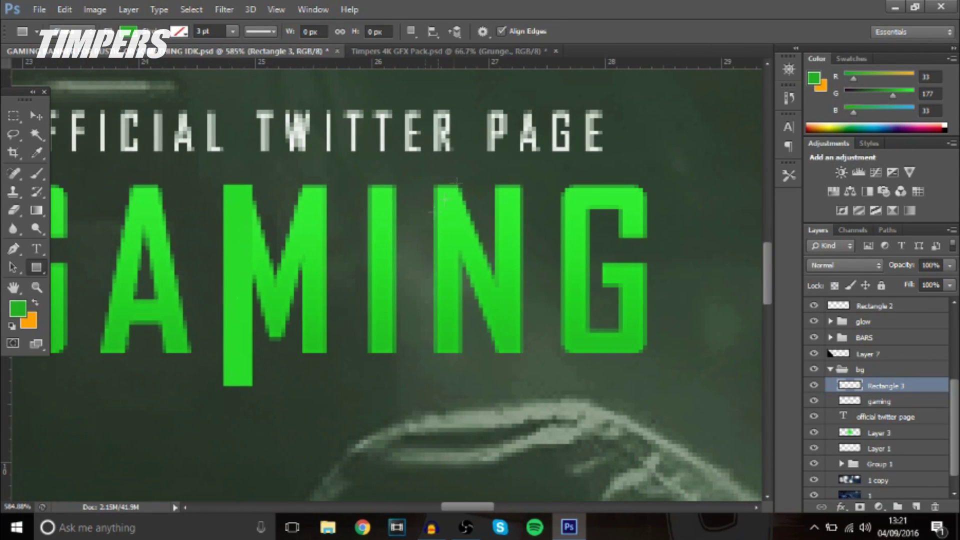
{"action": "scroll", "coordinate": [450, 195], "scroll_direction": "up", "scroll_amount": 3}
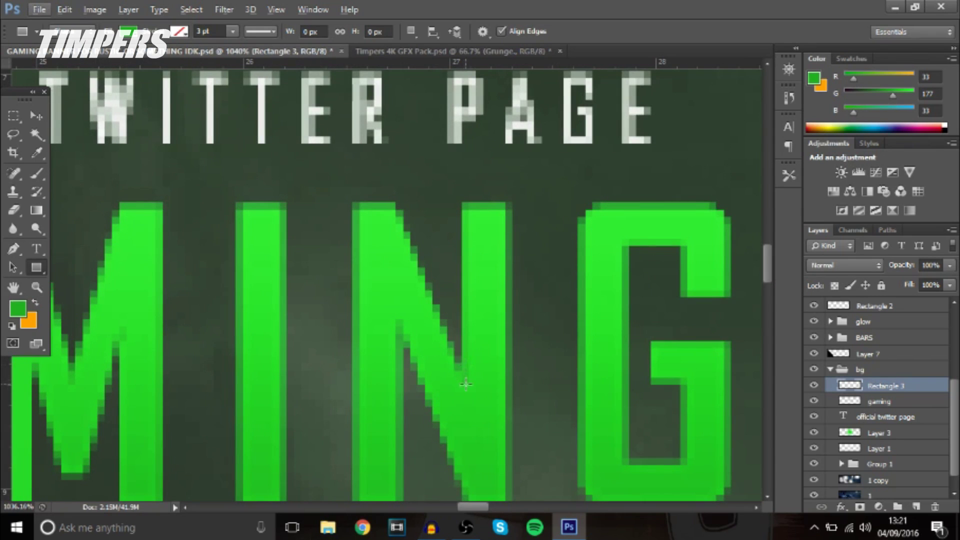
{"action": "scroll", "coordinate": [474, 445], "scroll_direction": "down", "scroll_amount": 1}
Step: Draw a 7×47 px bar above the N, rasterize it, and merge both bars into gaming
{"action": "left_click_drag", "start_coordinate": [509, 453], "coordinate": [467, 115]}
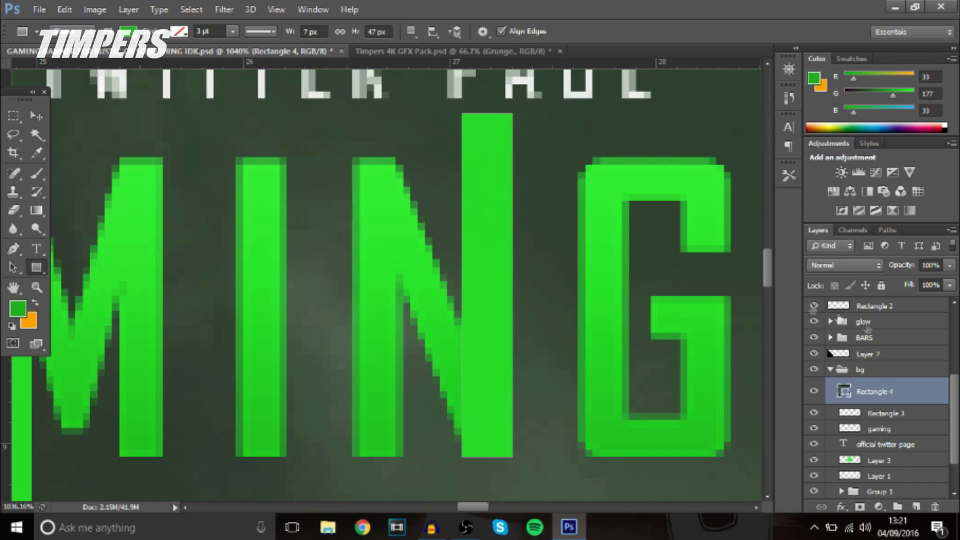
{"action": "right_click", "coordinate": [910, 396]}
{"action": "left_click", "coordinate": [650, 184]}
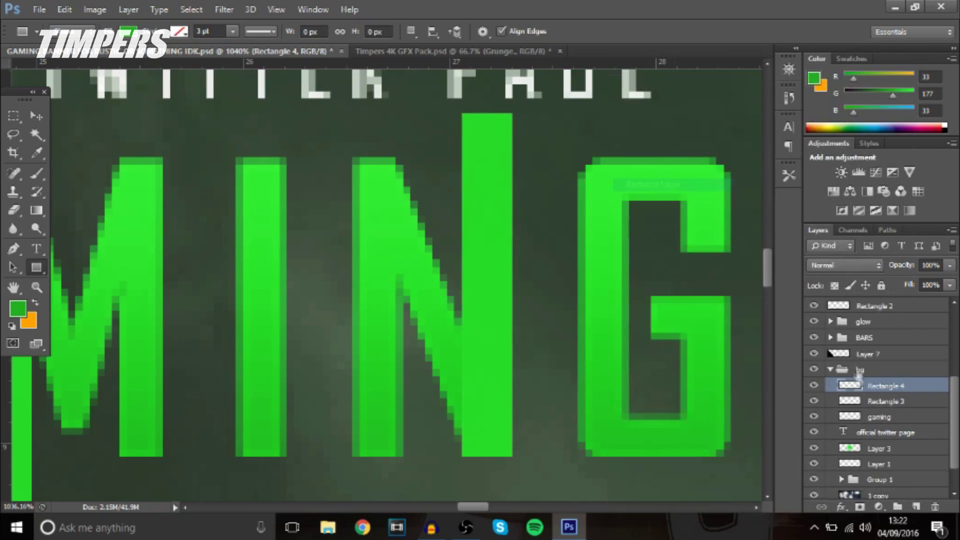
{"action": "left_click", "coordinate": [903, 415], "text": "shift"}
{"action": "key", "text": "ctrl+e"}
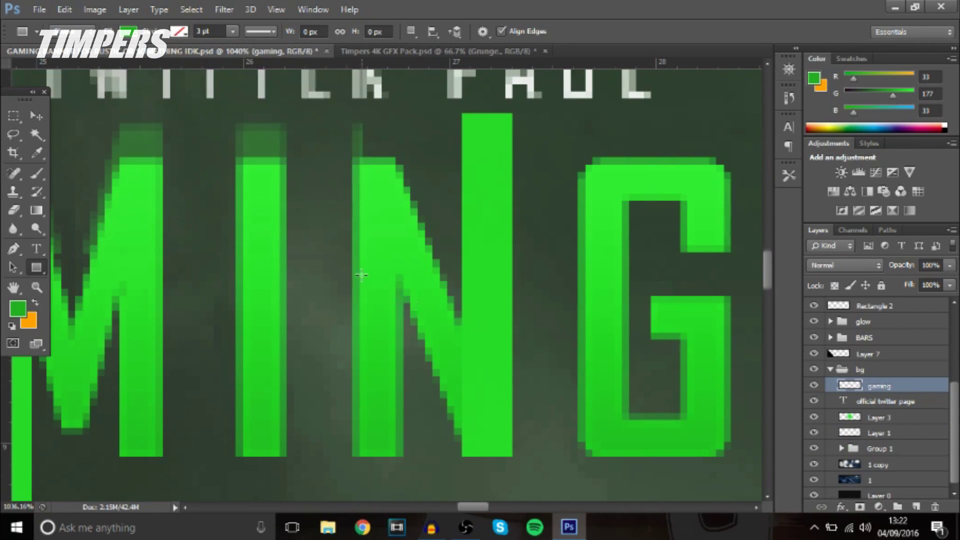
{"action": "scroll", "coordinate": [363, 271], "scroll_direction": "down", "scroll_amount": 4}
{"action": "scroll", "coordinate": [79, 233], "scroll_direction": "up", "scroll_amount": 1}
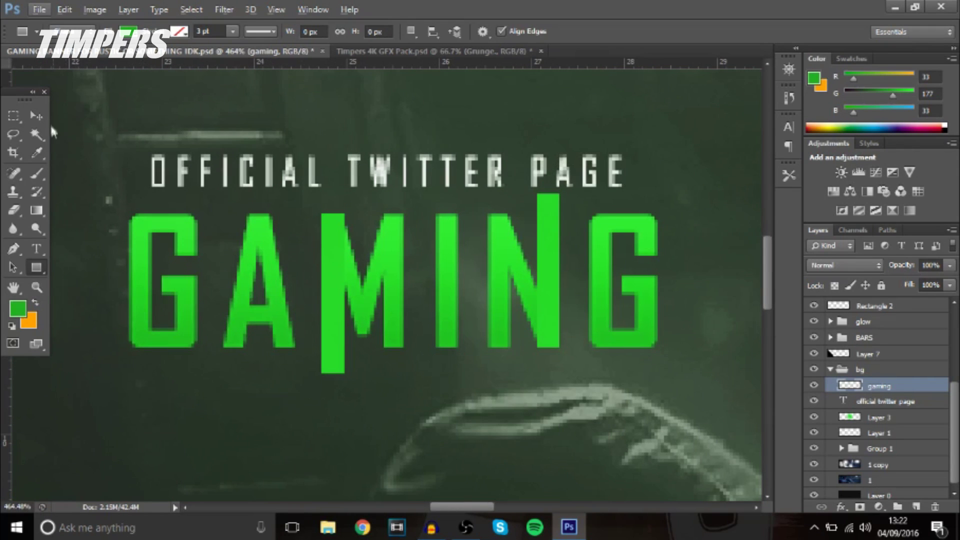
{"action": "left_click", "coordinate": [36, 115]}
Step: Bring a Grunge texture from the GFX Pack into GAMING and darken it to Lightness -100
{"action": "left_click", "coordinate": [433, 51]}
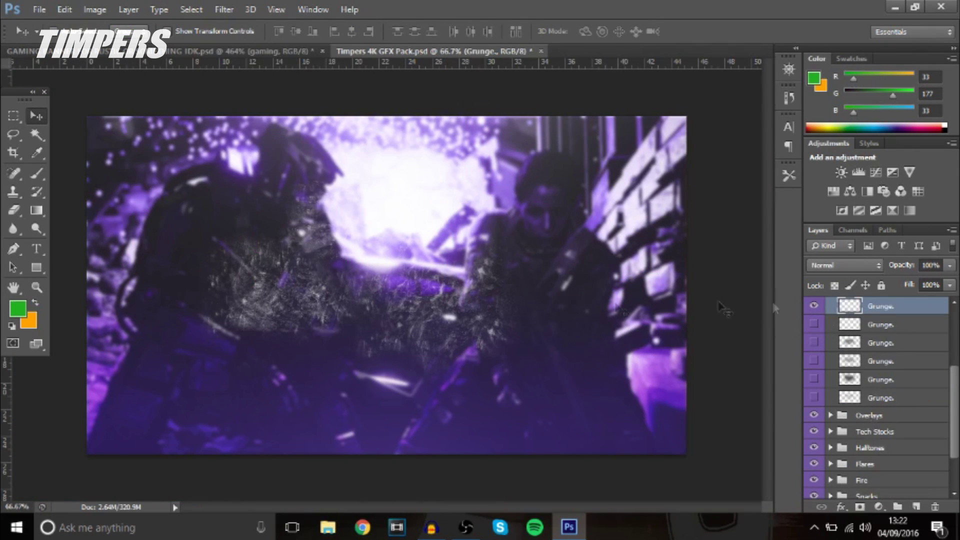
{"action": "left_click_drag", "start_coordinate": [723, 309], "coordinate": [638, 350]}
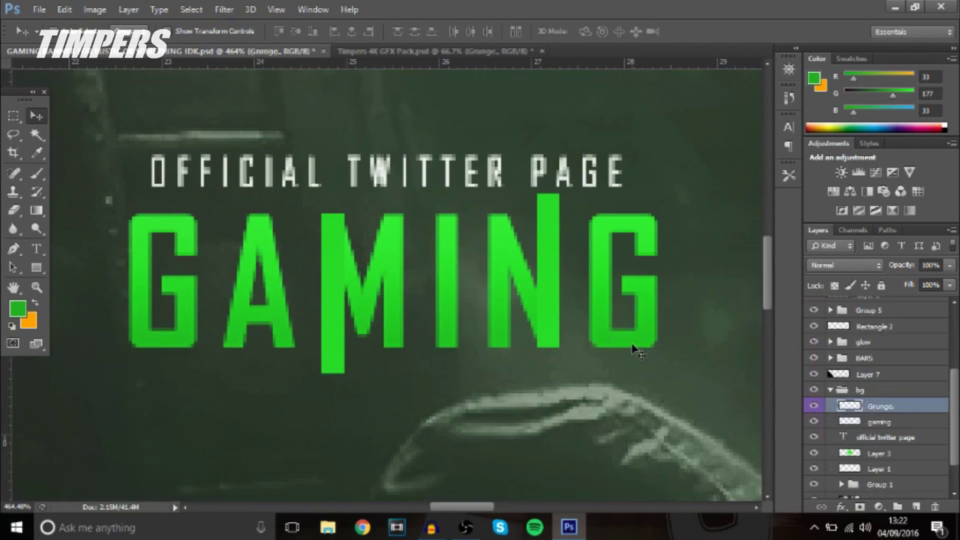
{"action": "left_click_drag", "start_coordinate": [547, 299], "coordinate": [723, 285]}
{"action": "key", "text": "ctrl+u"}
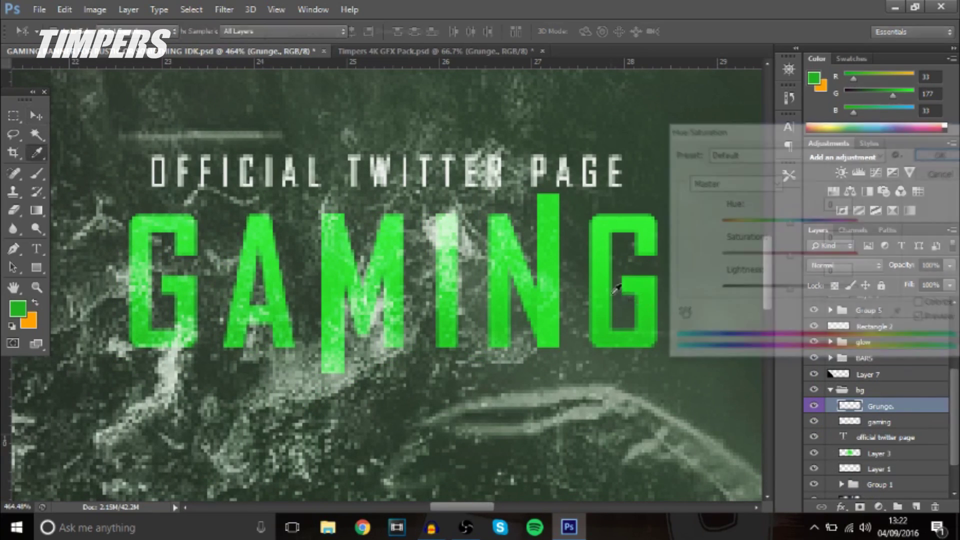
{"action": "left_click", "coordinate": [724, 292]}
{"action": "left_click", "coordinate": [945, 156]}
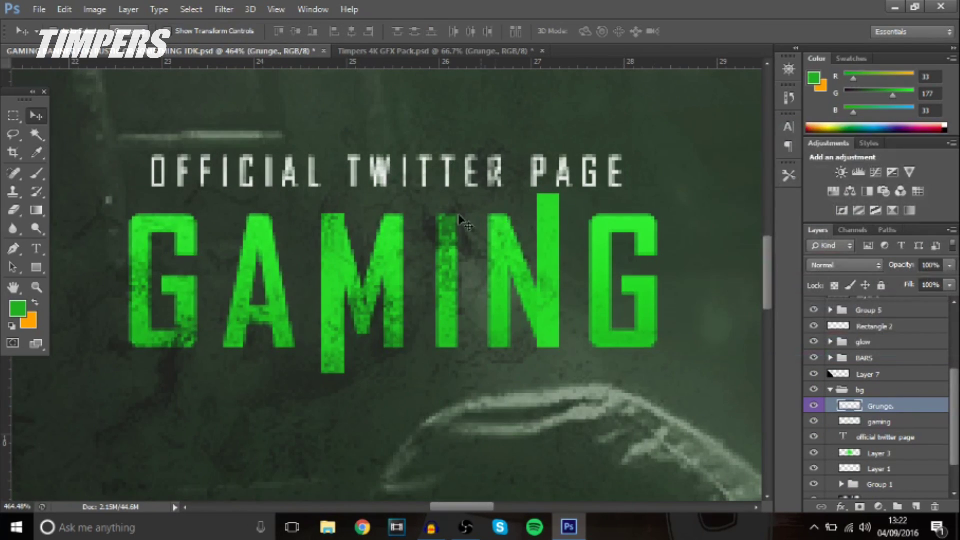
{"action": "scroll", "coordinate": [460, 216], "scroll_direction": "down", "scroll_amount": 4}
{"action": "left_click_drag", "start_coordinate": [361, 248], "coordinate": [500, 210]}
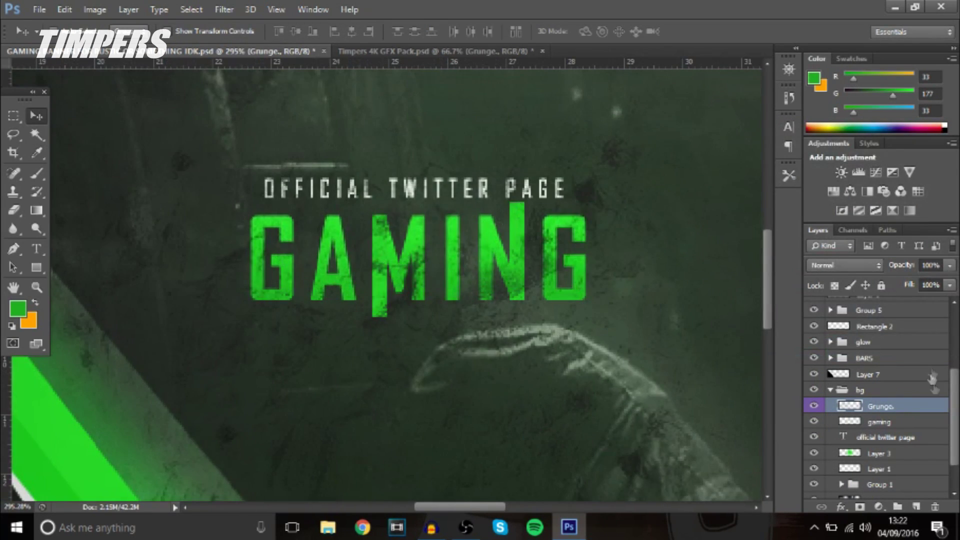
Step: Clip the grunge to the gaming text, reposition it, and set opacity to 59%
{"action": "right_click", "coordinate": [900, 407]}
{"action": "left_click", "coordinate": [665, 242]}
{"action": "left_click_drag", "start_coordinate": [530, 300], "coordinate": [575, 274]}
{"action": "scroll", "coordinate": [575, 274], "scroll_direction": "down", "scroll_amount": 1}
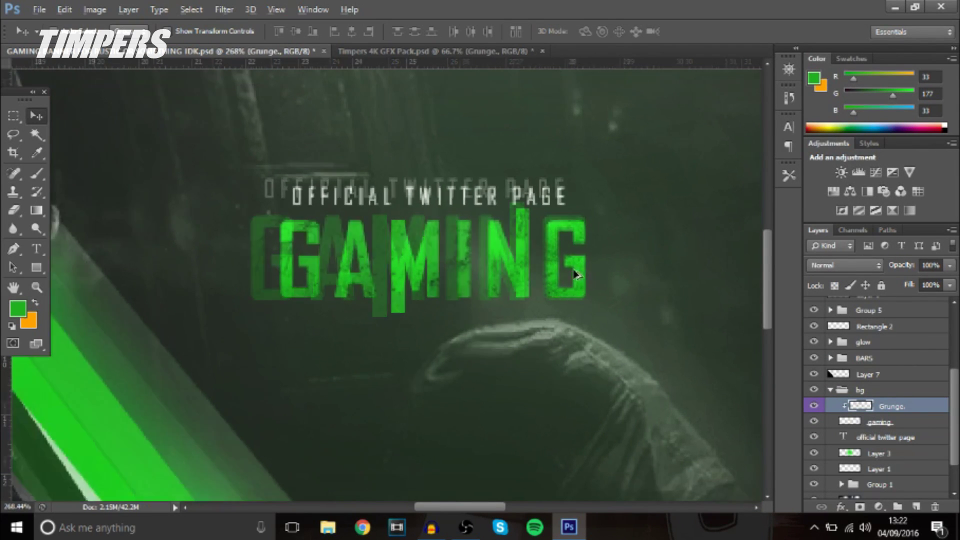
{"action": "scroll", "coordinate": [575, 274], "scroll_direction": "down", "scroll_amount": 1}
{"action": "left_click", "coordinate": [951, 266]}
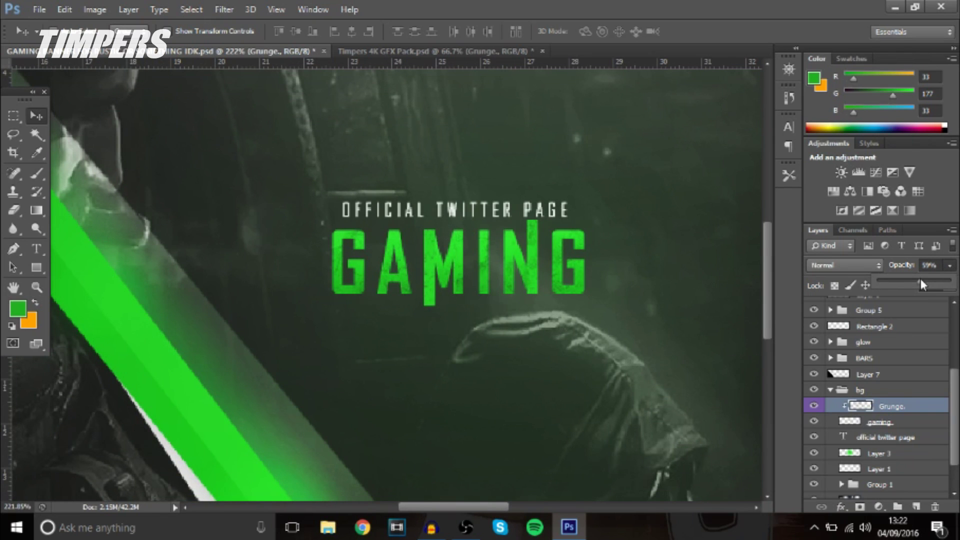
Step: Merge the Grunge layer into the gaming text layer
{"action": "left_click", "coordinate": [903, 423], "text": "ctrl"}
{"action": "key", "text": "ctrl+e"}
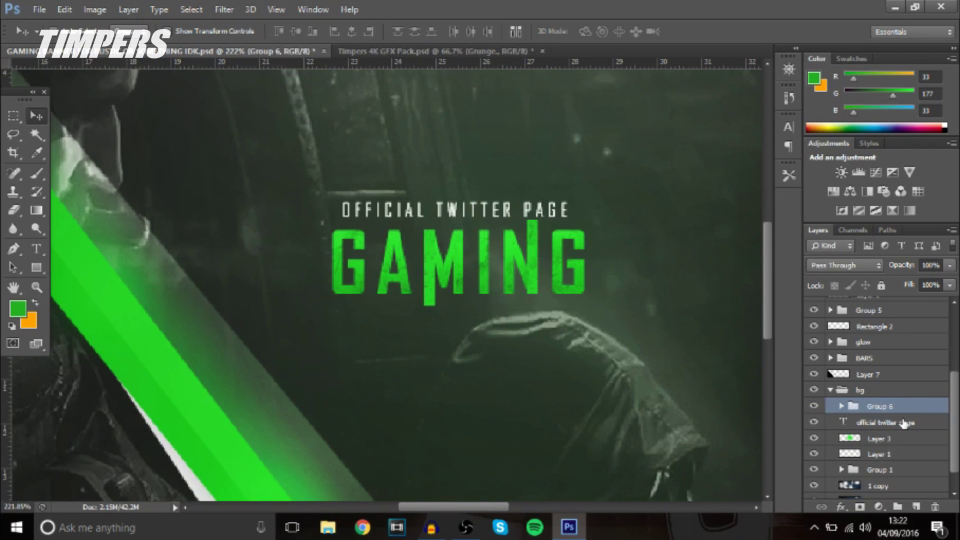
{"action": "scroll", "coordinate": [574, 302], "scroll_direction": "up", "scroll_amount": 2}
{"action": "scroll", "coordinate": [242, 138], "scroll_direction": "up", "scroll_amount": 1}
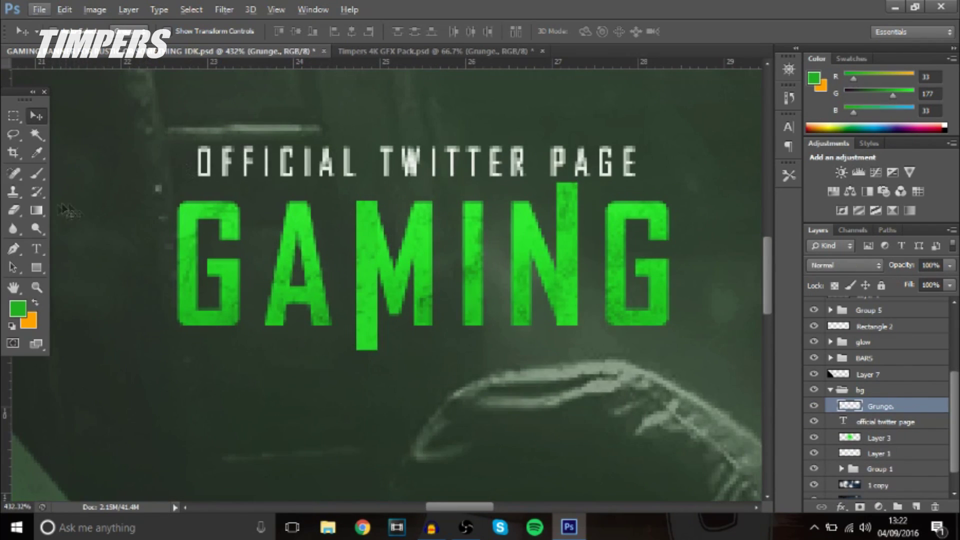
Step: Softly erase the tips of the accent bars below the M and above the N
{"action": "left_click", "coordinate": [19, 218]}
{"action": "left_click_drag", "start_coordinate": [378, 330], "coordinate": [288, 354]}
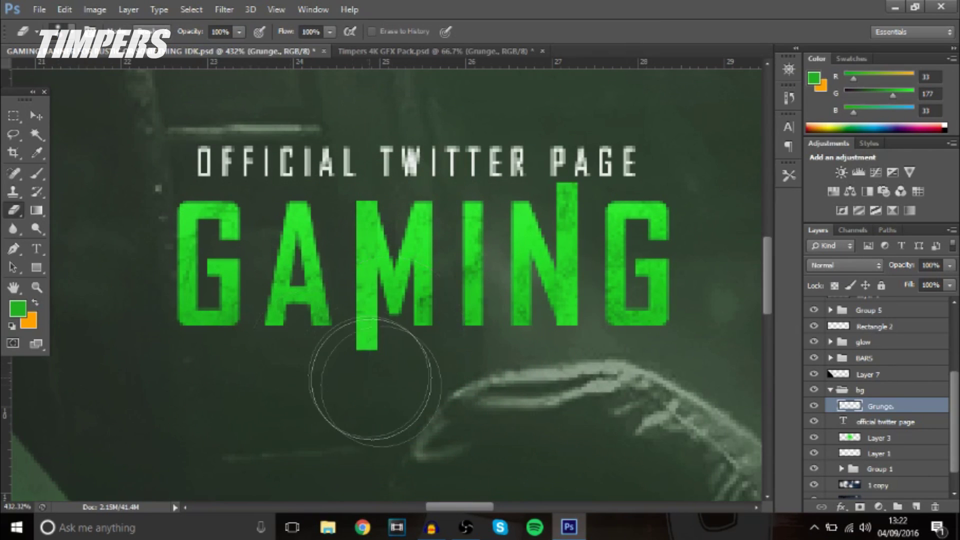
{"action": "left_click_drag", "start_coordinate": [365, 417], "coordinate": [348, 424]}
{"action": "mouse_move", "coordinate": [369, 388]}
{"action": "left_mouse_down"}
{"action": "mouse_move", "coordinate": [380, 409]}
{"action": "mouse_move", "coordinate": [392, 408]}
{"action": "mouse_move", "coordinate": [337, 406]}
{"action": "mouse_move", "coordinate": [398, 408]}
{"action": "left_mouse_up"}
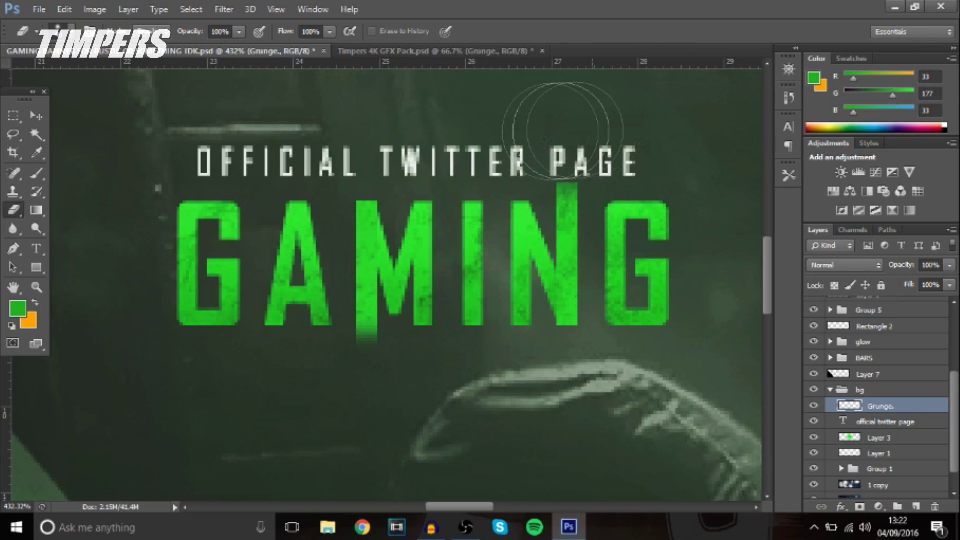
{"action": "key", "text": "ctrl+0"}
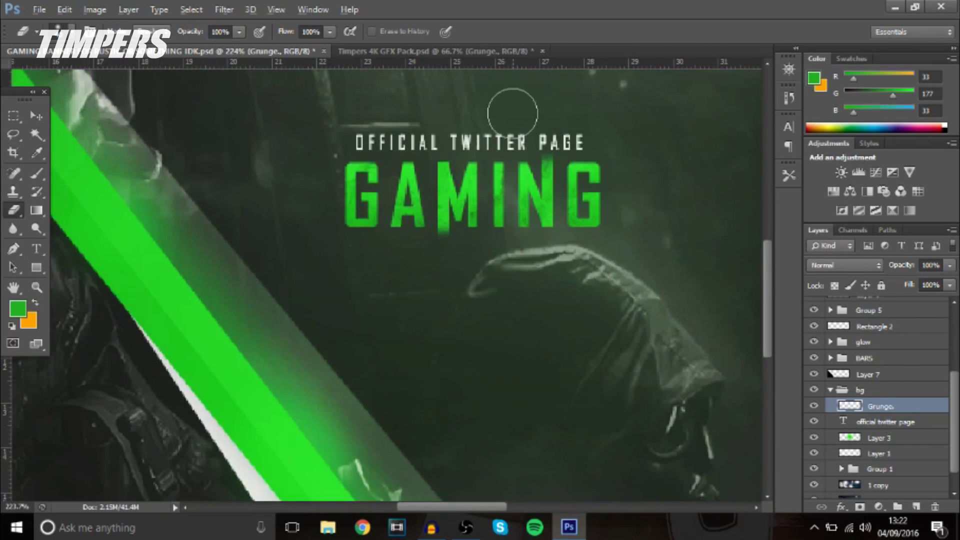
{"action": "scroll", "coordinate": [326, 260], "scroll_direction": "up", "scroll_amount": 10}
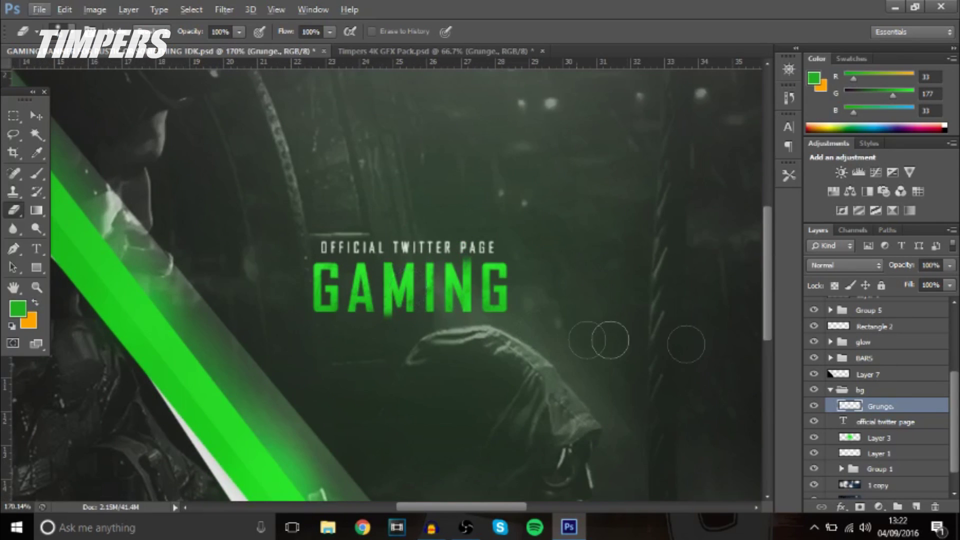
{"action": "scroll", "coordinate": [611, 338], "scroll_direction": "up", "scroll_amount": 4}
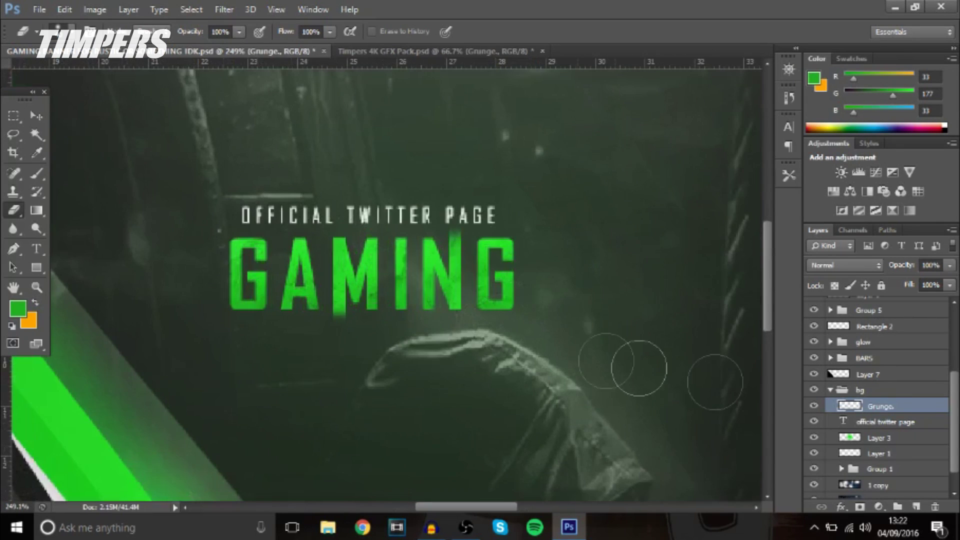
Step: On a new layer, paint soft green over both G's of GAMING with a large brush
{"action": "left_click", "coordinate": [917, 508]}
{"action": "left_click", "coordinate": [38, 174]}
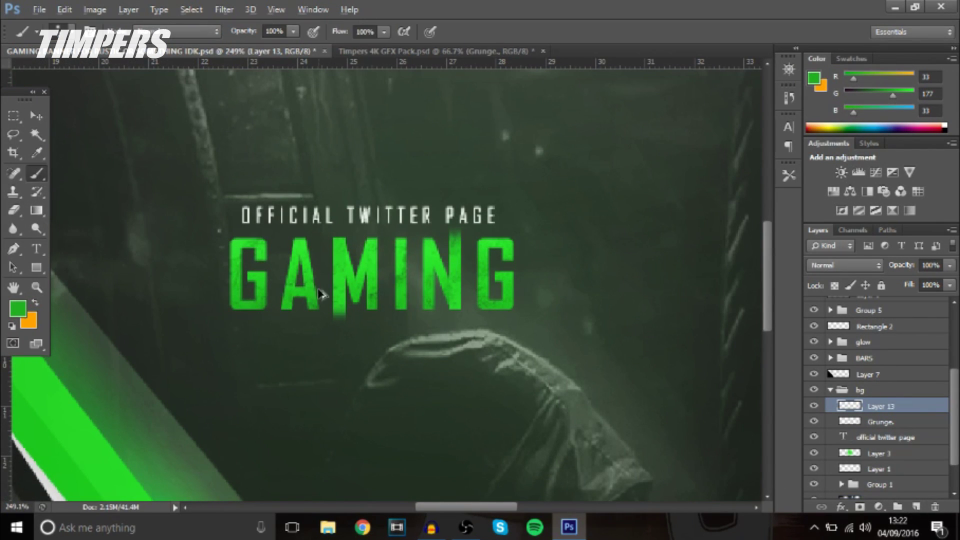
{"action": "left_click_drag", "start_coordinate": [318, 289], "coordinate": [364, 287]}
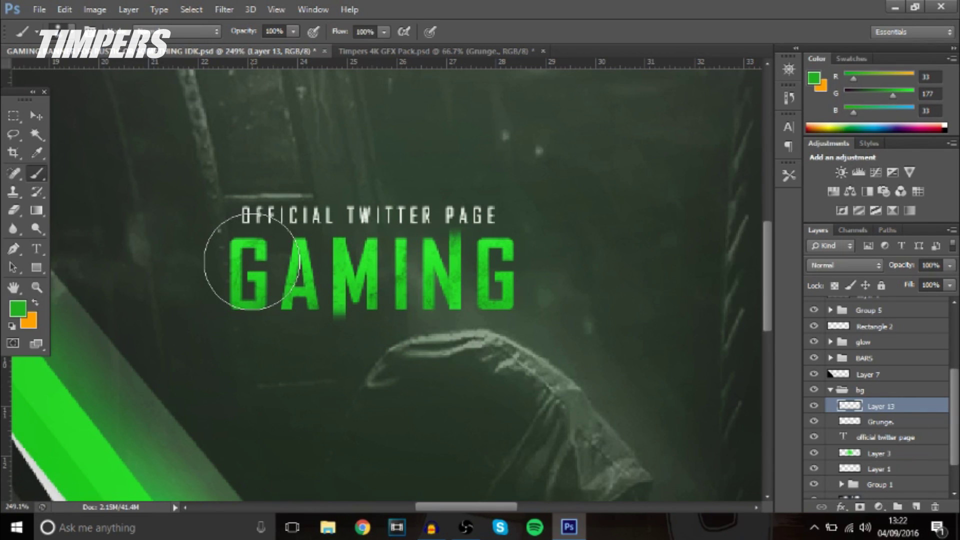
{"action": "left_click", "coordinate": [248, 264]}
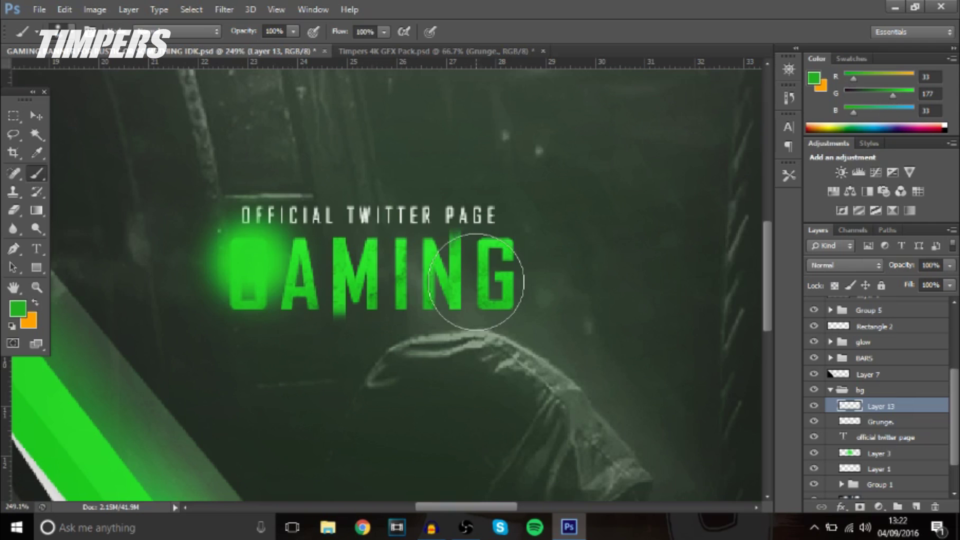
{"action": "left_click", "coordinate": [476, 282]}
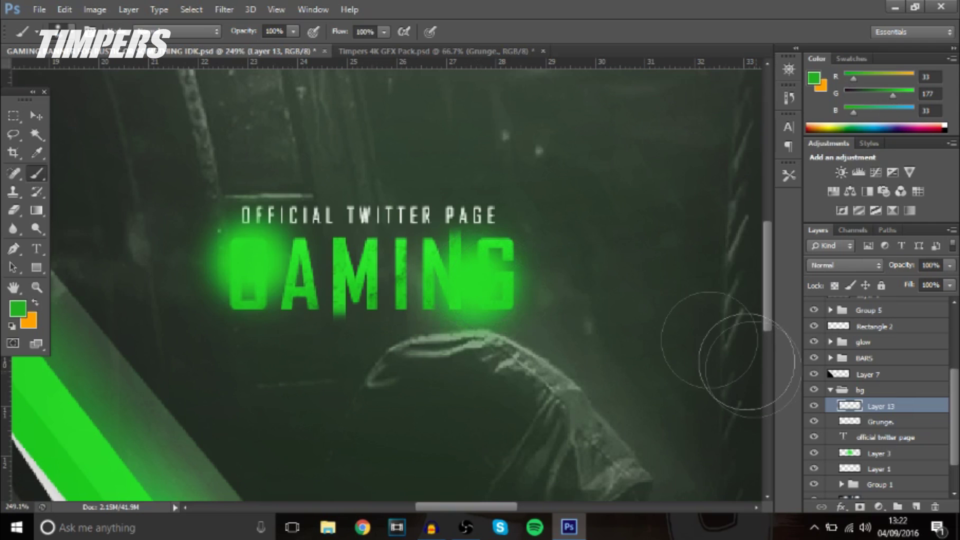
Step: Set the green glow layer to Color Dodge at 25% opacity
{"action": "left_click", "coordinate": [827, 266]}
{"action": "left_click", "coordinate": [825, 130]}
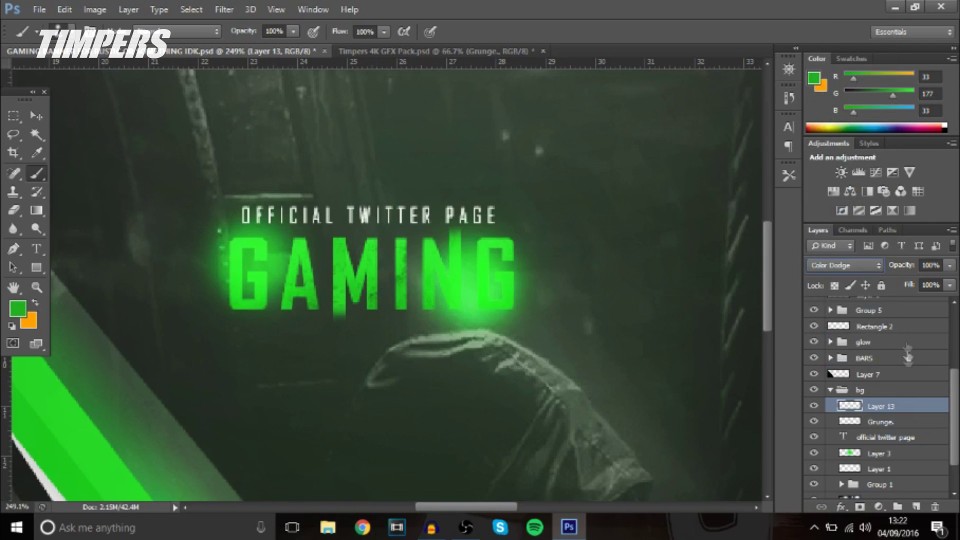
{"action": "left_click", "coordinate": [950, 266]}
{"action": "left_click_drag", "start_coordinate": [895, 281], "coordinate": [903, 282]}
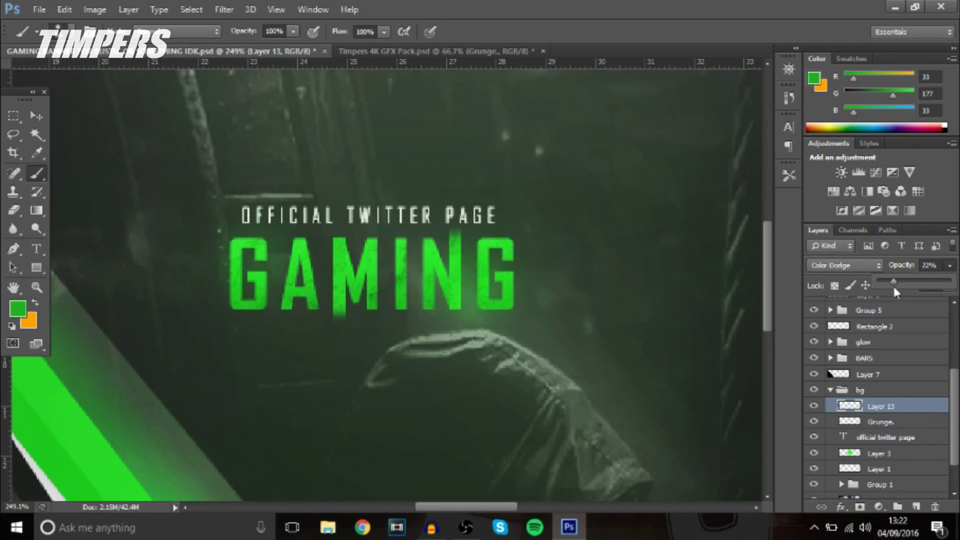
{"action": "left_click_drag", "start_coordinate": [894, 287], "coordinate": [896, 288]}
{"action": "scroll", "coordinate": [255, 279], "scroll_direction": "down", "scroll_amount": 10}
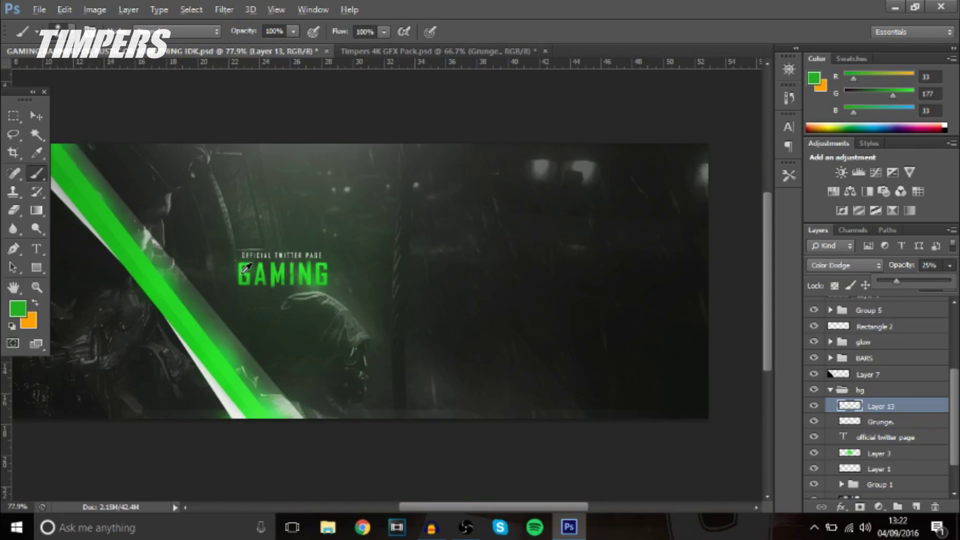
{"action": "scroll", "coordinate": [353, 285], "scroll_direction": "up", "scroll_amount": 9}
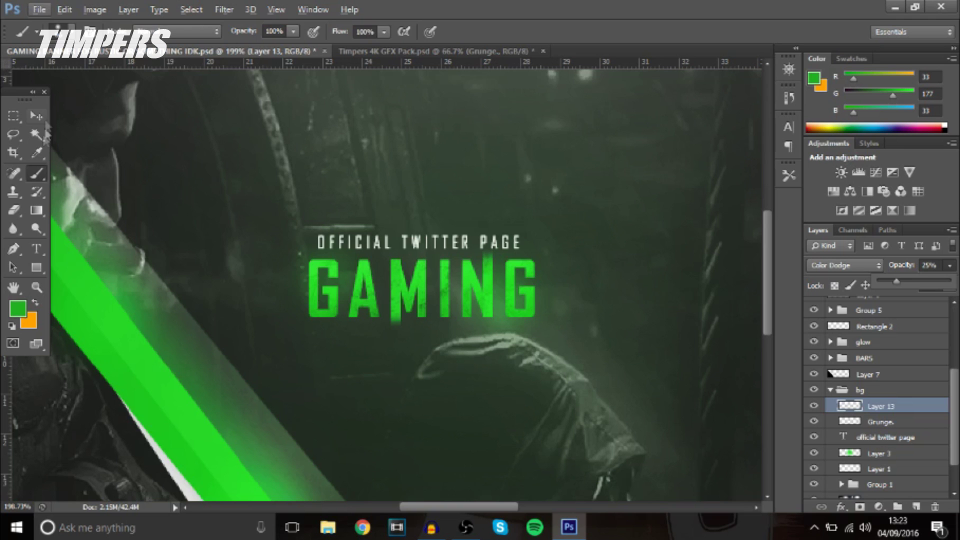
Step: In the GFX Pack document, hide the grunge texture and expand the Sparks group
{"action": "left_click", "coordinate": [37, 132]}
{"action": "left_click", "coordinate": [36, 115]}
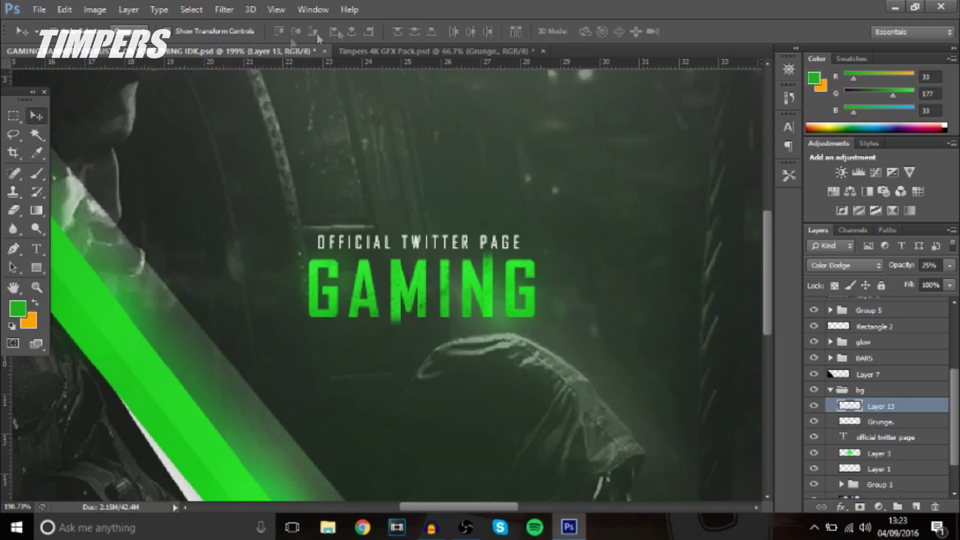
{"action": "left_click", "coordinate": [383, 50]}
{"action": "left_click", "coordinate": [814, 307]}
{"action": "scroll", "coordinate": [837, 333], "scroll_direction": "up", "scroll_amount": 2}
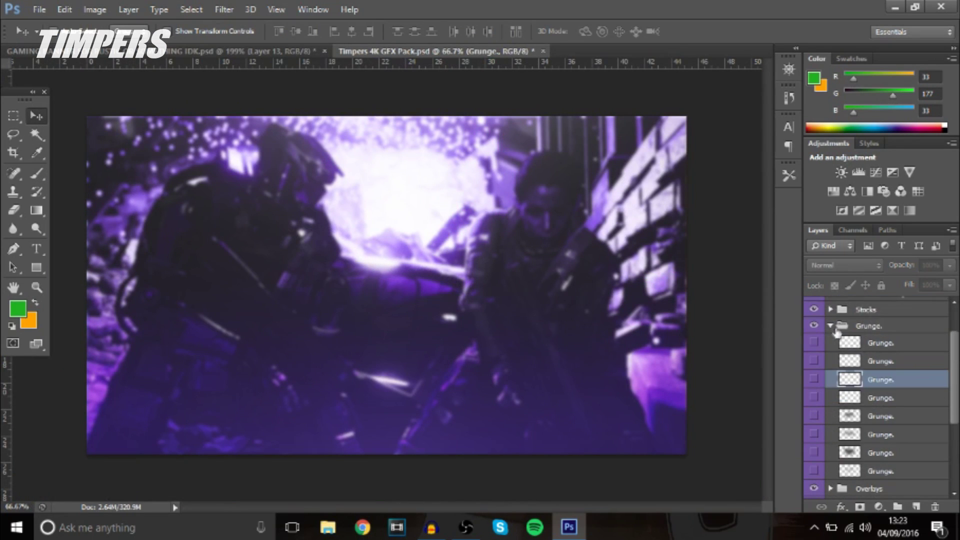
{"action": "left_click", "coordinate": [831, 326]}
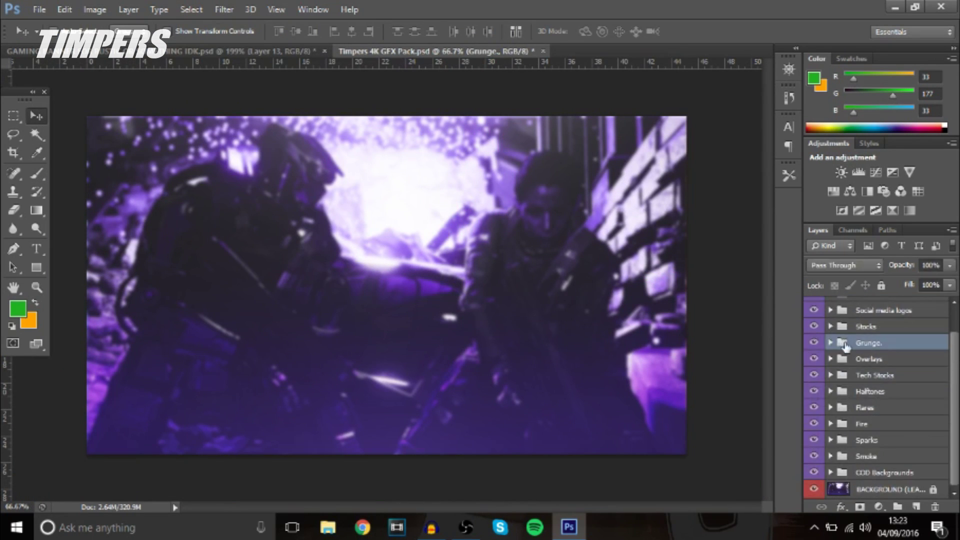
{"action": "left_click", "coordinate": [830, 440]}
Step: Drag the Capa 155 copia 2 sparks layer into the GAMING banner and position it
{"action": "left_click", "coordinate": [814, 365]}
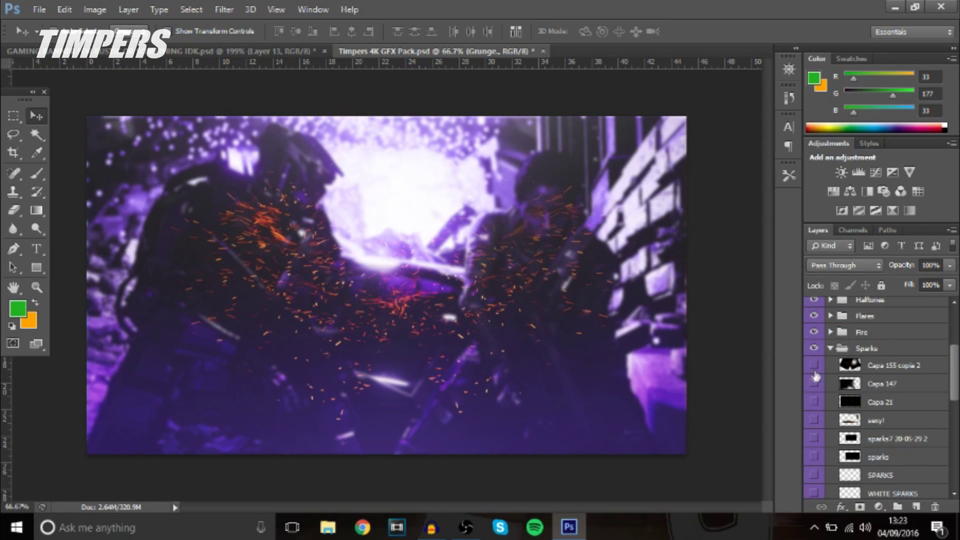
{"action": "left_click", "coordinate": [814, 384]}
{"action": "left_click", "coordinate": [814, 384]}
{"action": "left_click", "coordinate": [814, 365]}
{"action": "left_click", "coordinate": [890, 365]}
{"action": "left_click_drag", "start_coordinate": [209, 54], "coordinate": [531, 267]}
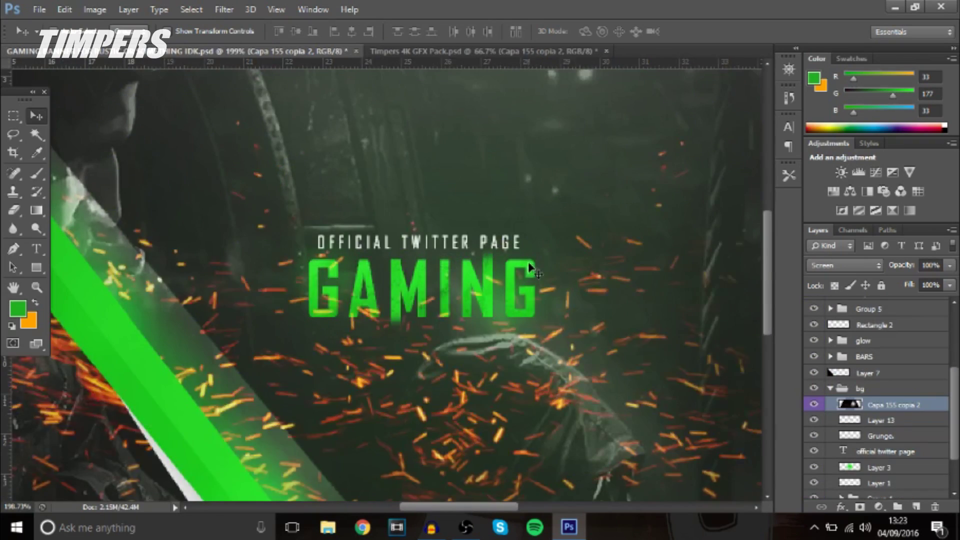
{"action": "left_click_drag", "start_coordinate": [492, 335], "coordinate": [470, 234]}
Step: Shift the sparks from orange to green with Hue/Saturation at Hue +71
{"action": "scroll", "coordinate": [470, 234], "scroll_direction": "down", "scroll_amount": 2}
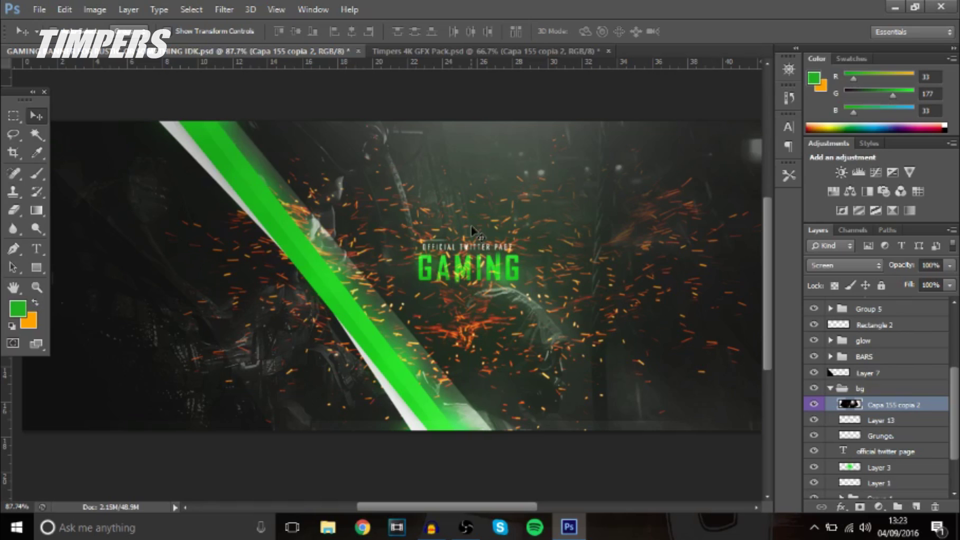
{"action": "key", "text": "ctrl+u"}
{"action": "left_click_drag", "start_coordinate": [790, 223], "coordinate": [842, 232]}
{"action": "key", "text": "Return"}
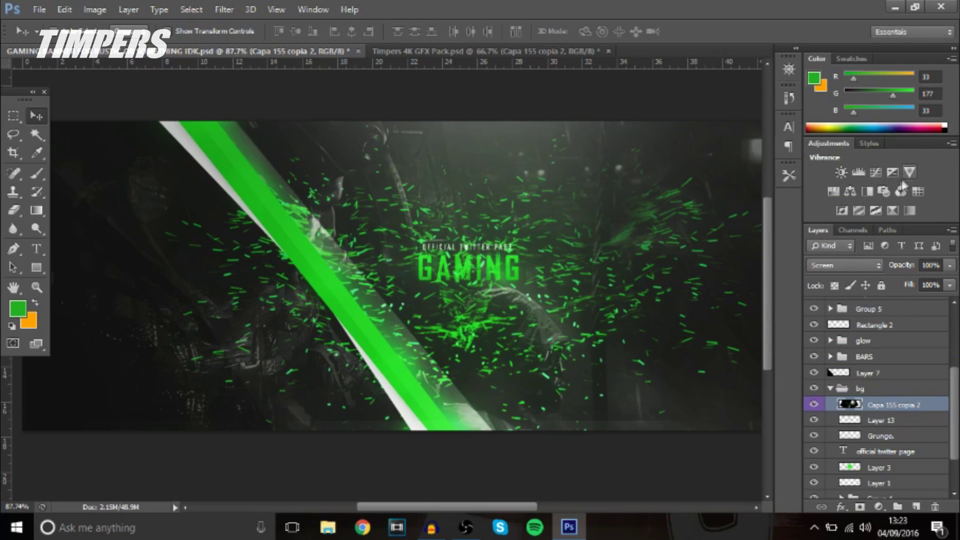
Step: Scale the sparks to about 20%, flatten them slightly, and place them over GAMING
{"action": "key", "text": "ctrl+t"}
{"action": "scroll", "coordinate": [600, 203], "scroll_direction": "down", "scroll_amount": 2}
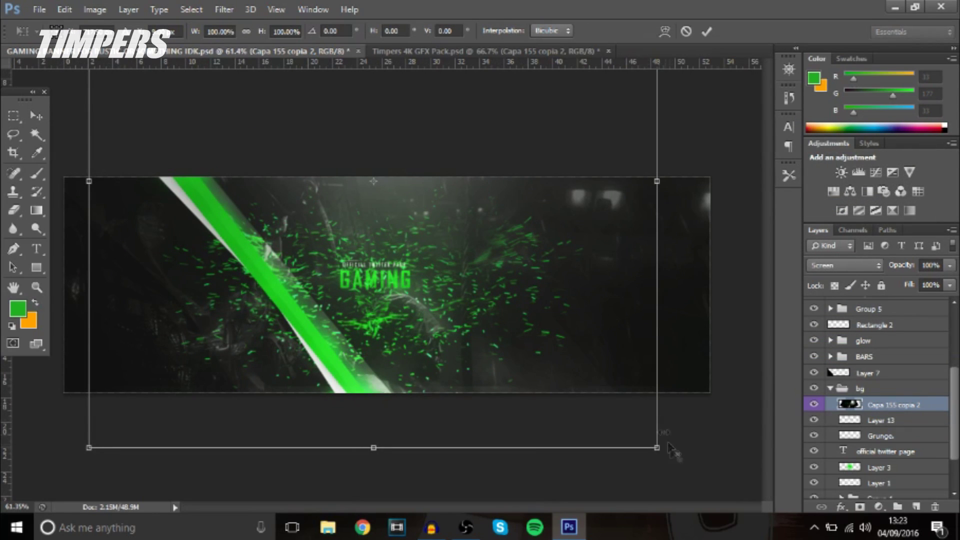
{"action": "left_click_drag", "start_coordinate": [658, 450], "coordinate": [416, 298]}
{"action": "scroll", "coordinate": [416, 295], "scroll_direction": "up", "scroll_amount": 5}
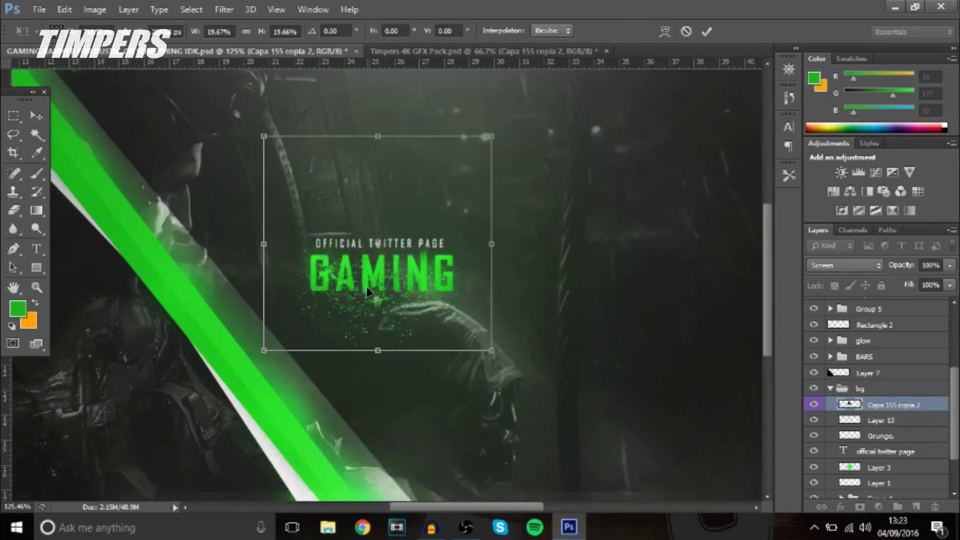
{"action": "scroll", "coordinate": [425, 287], "scroll_direction": "up", "scroll_amount": 2}
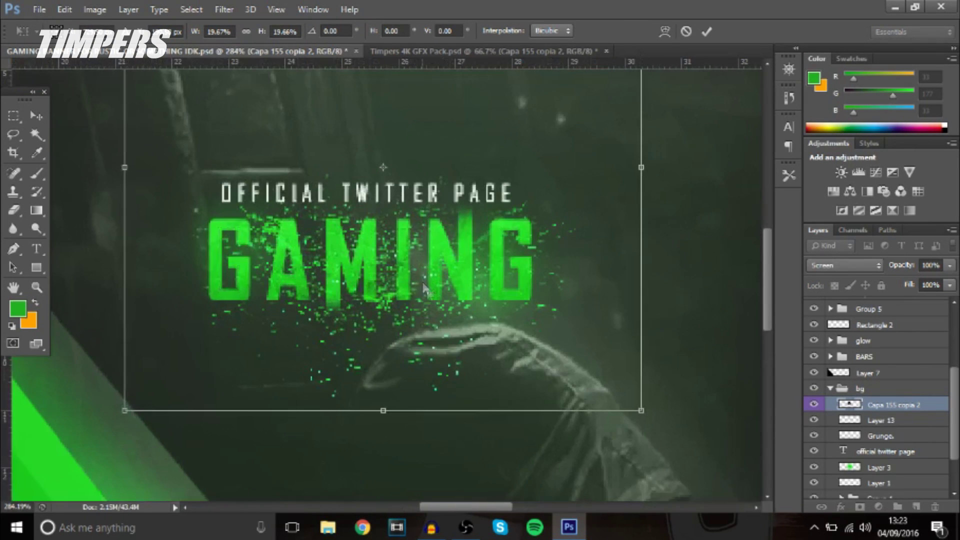
{"action": "left_click_drag", "start_coordinate": [384, 411], "coordinate": [384, 354]}
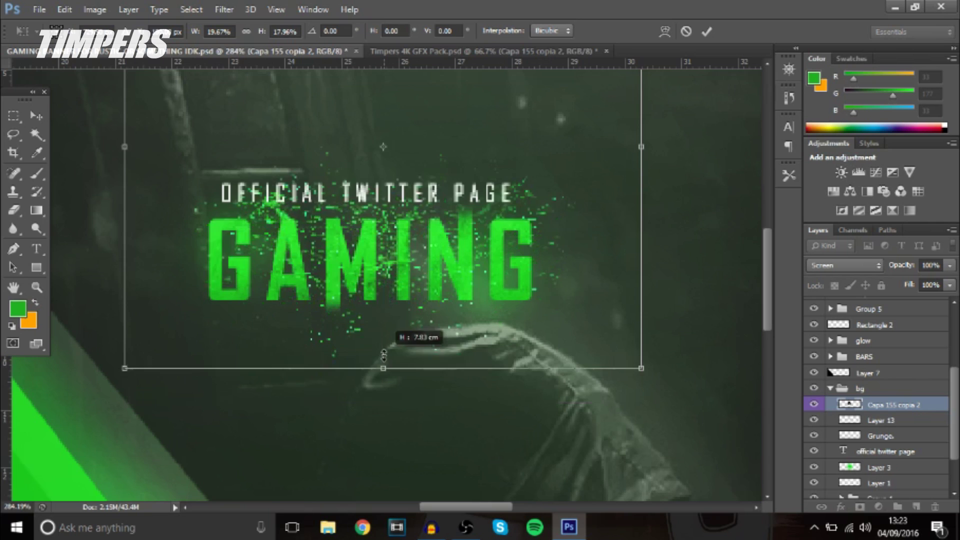
{"action": "scroll", "coordinate": [386, 356], "scroll_direction": "down", "scroll_amount": 2}
{"action": "left_click_drag", "start_coordinate": [415, 269], "coordinate": [414, 290]}
Step: Commit the resize and set the sparks layer to Color Dodge
{"action": "key", "text": "Return"}
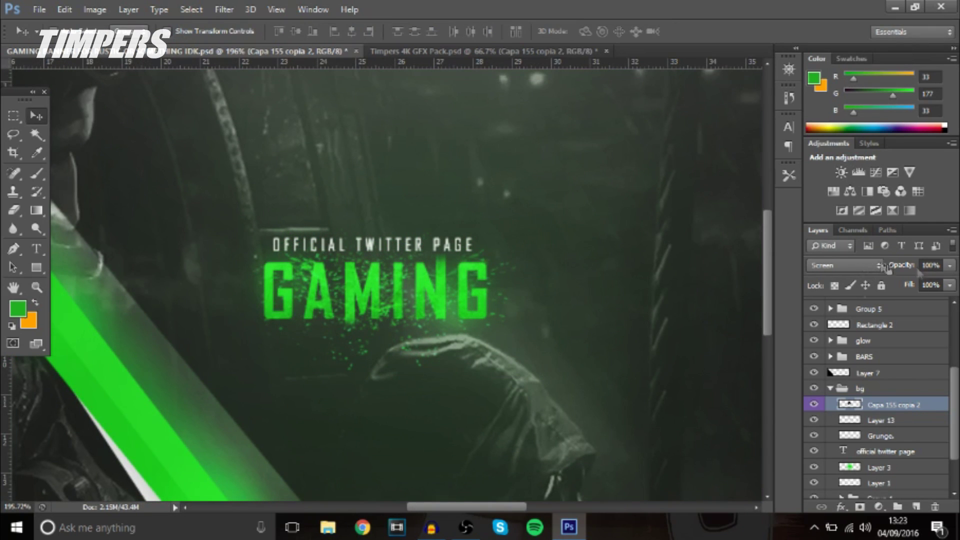
{"action": "left_click_drag", "start_coordinate": [889, 265], "coordinate": [888, 265]}
{"action": "left_click", "coordinate": [875, 264]}
{"action": "left_click", "coordinate": [855, 132]}
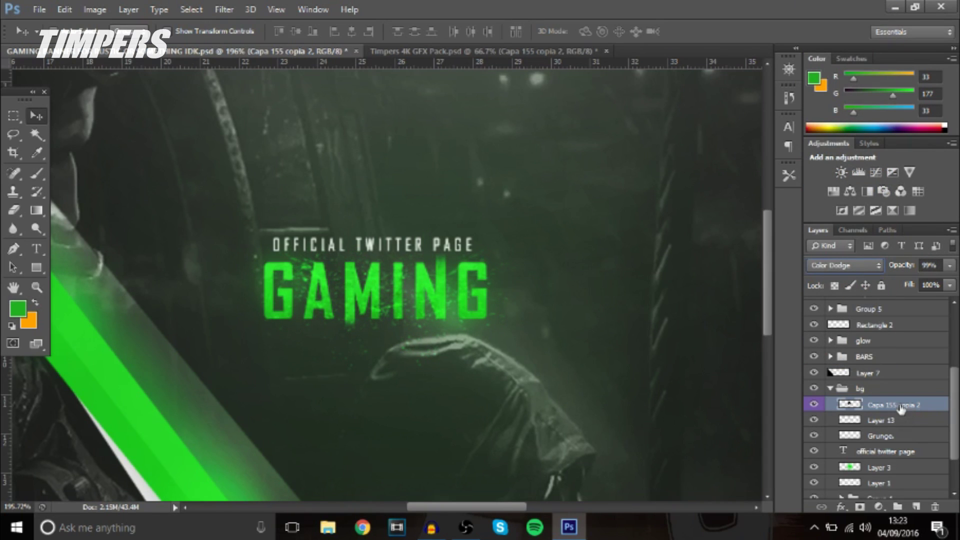
Step: Softly erase stray sparks around GAMING with a resized Eraser at 44% opacity
{"action": "left_click", "coordinate": [16, 209]}
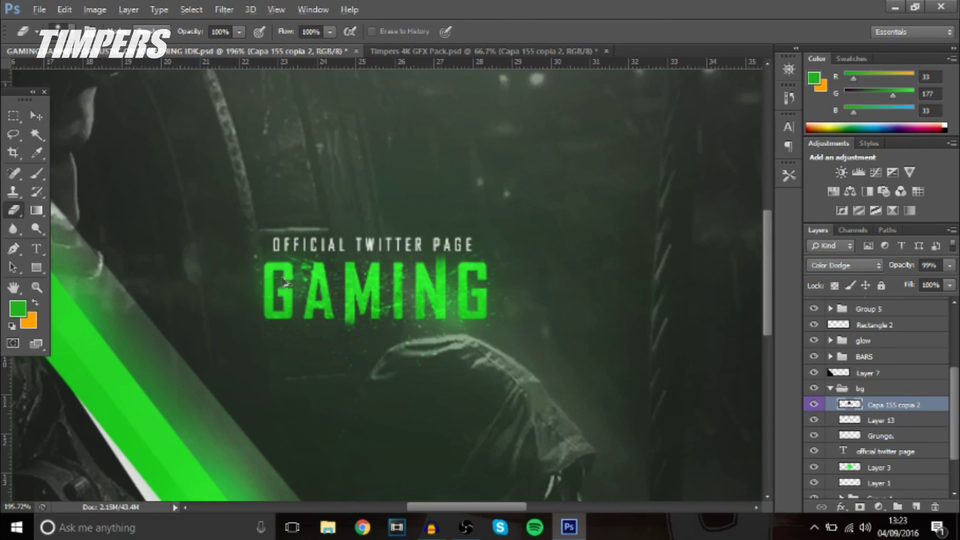
{"action": "left_click_drag", "start_coordinate": [278, 278], "coordinate": [266, 285]}
{"action": "left_click_drag", "start_coordinate": [305, 322], "coordinate": [317, 327]}
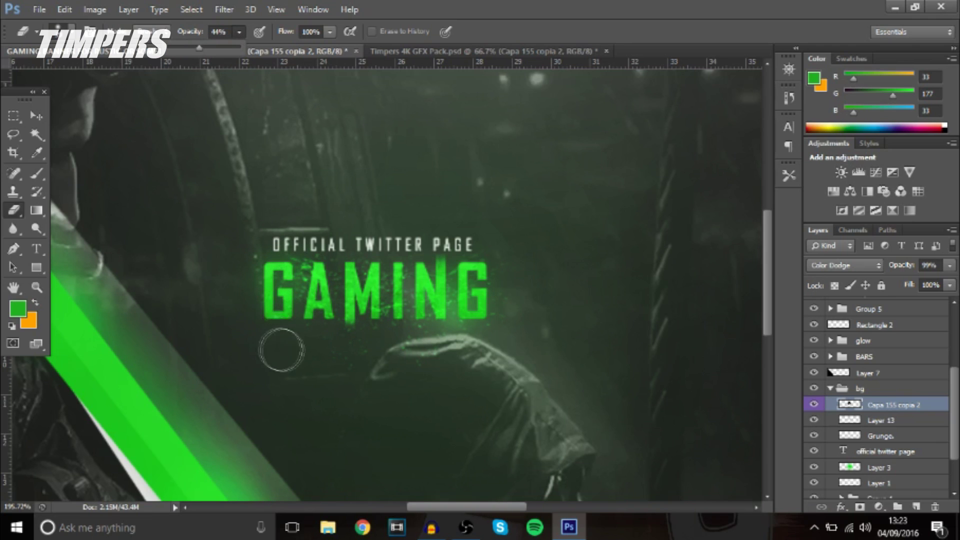
{"action": "mouse_move", "coordinate": [491, 284]}
{"action": "left_mouse_down"}
{"action": "mouse_move", "coordinate": [240, 315]}
{"action": "mouse_move", "coordinate": [319, 373]}
{"action": "mouse_move", "coordinate": [510, 297]}
{"action": "mouse_move", "coordinate": [438, 283]}
{"action": "left_mouse_up"}
{"action": "scroll", "coordinate": [438, 283], "scroll_direction": "down", "scroll_amount": 1}
{"action": "scroll", "coordinate": [438, 283], "scroll_direction": "down", "scroll_amount": 5}
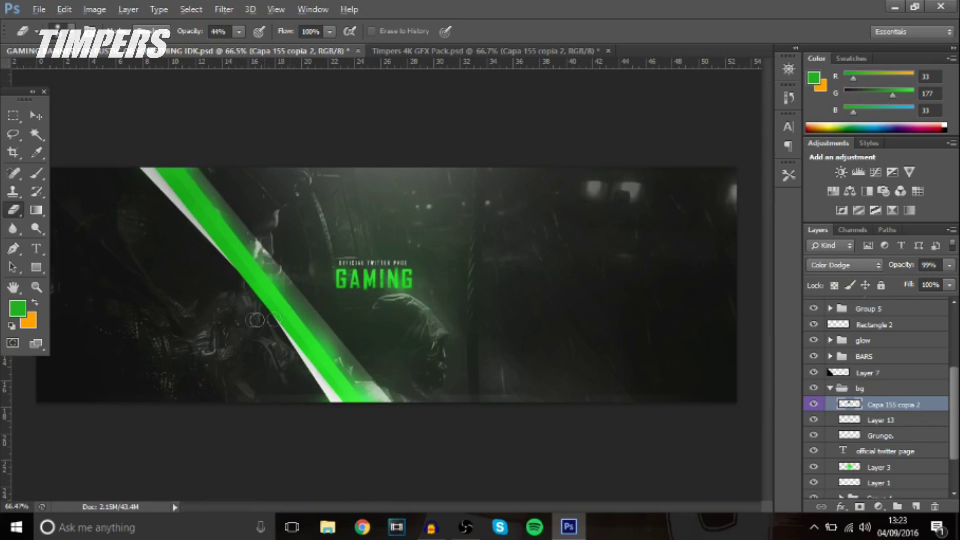
{"action": "scroll", "coordinate": [262, 321], "scroll_direction": "up", "scroll_amount": 8}
{"action": "scroll", "coordinate": [847, 329], "scroll_direction": "up", "scroll_amount": 4}
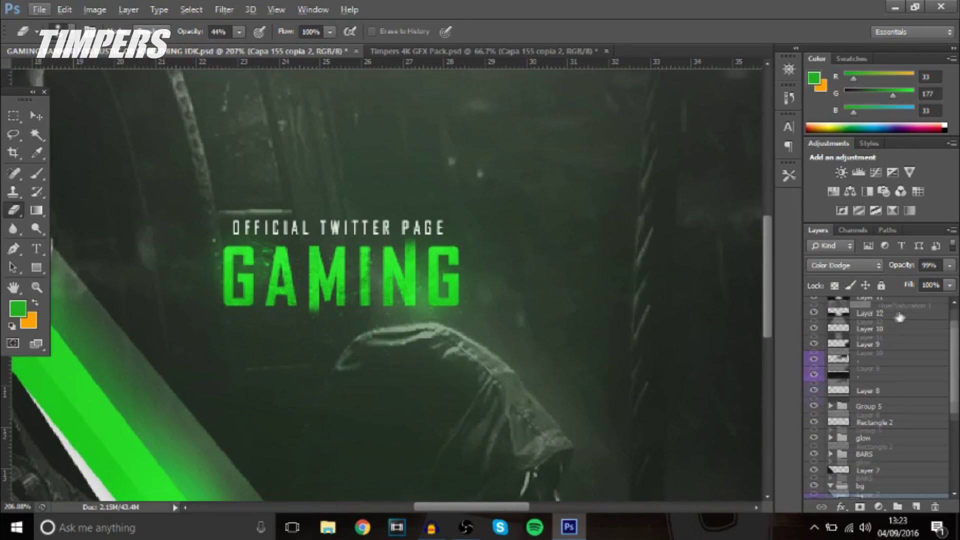
Step: On a new top layer, paint a large soft green blob over GAMING
{"action": "left_click", "coordinate": [900, 308]}
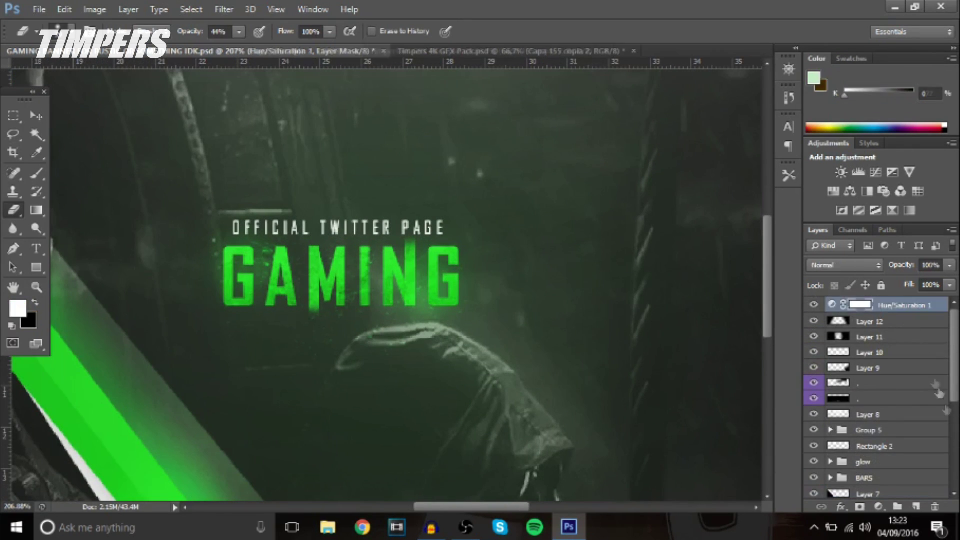
{"action": "left_click", "coordinate": [915, 508]}
{"action": "left_click", "coordinate": [34, 176]}
{"action": "mouse_move", "coordinate": [375, 253]}
{"action": "left_mouse_down"}
{"action": "mouse_move", "coordinate": [452, 256]}
{"action": "mouse_move", "coordinate": [521, 240]}
{"action": "left_mouse_up"}
{"action": "scroll", "coordinate": [521, 245], "scroll_direction": "down", "scroll_amount": 2}
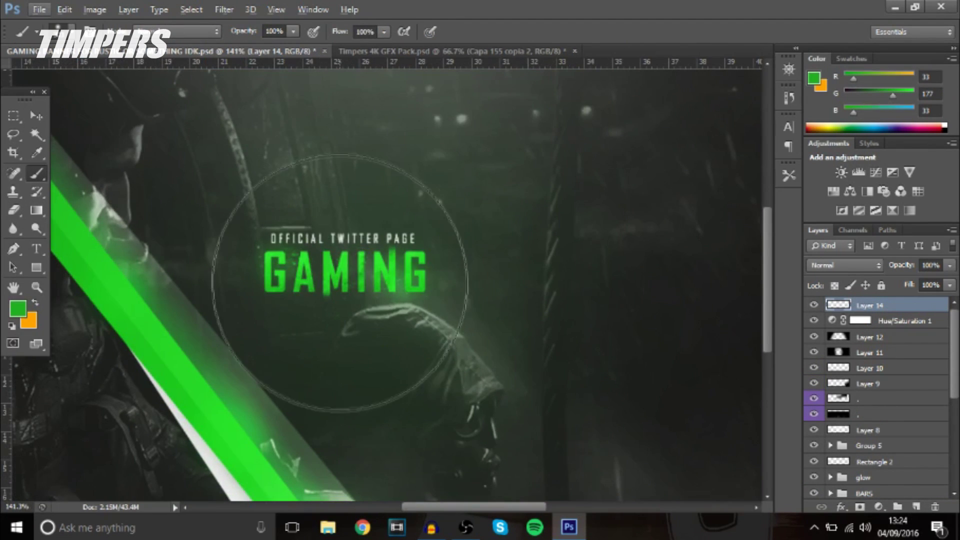
{"action": "left_click", "coordinate": [339, 224]}
Step: Set the glow to Color Dodge at 10% opacity and add another empty layer
{"action": "left_click", "coordinate": [873, 265]}
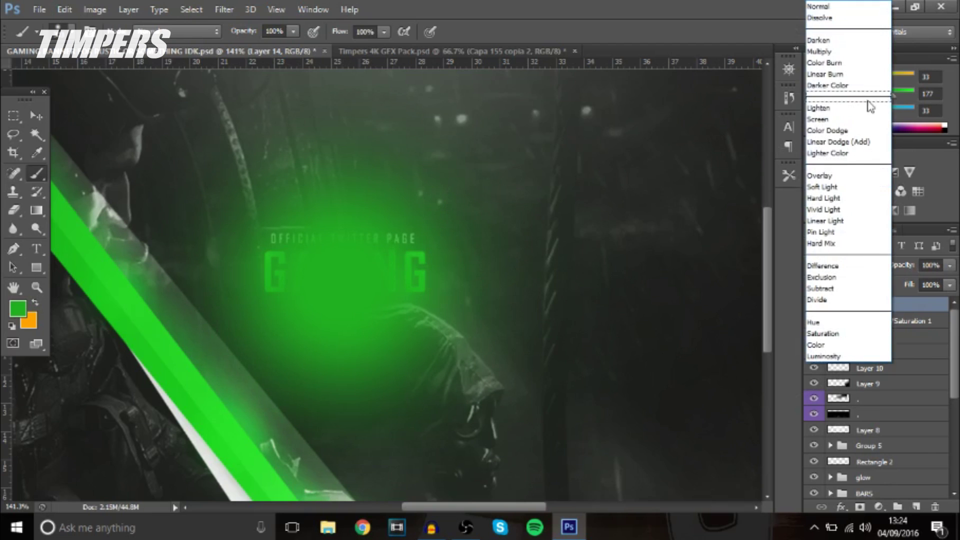
{"action": "left_click", "coordinate": [862, 137]}
{"action": "left_click", "coordinate": [951, 269]}
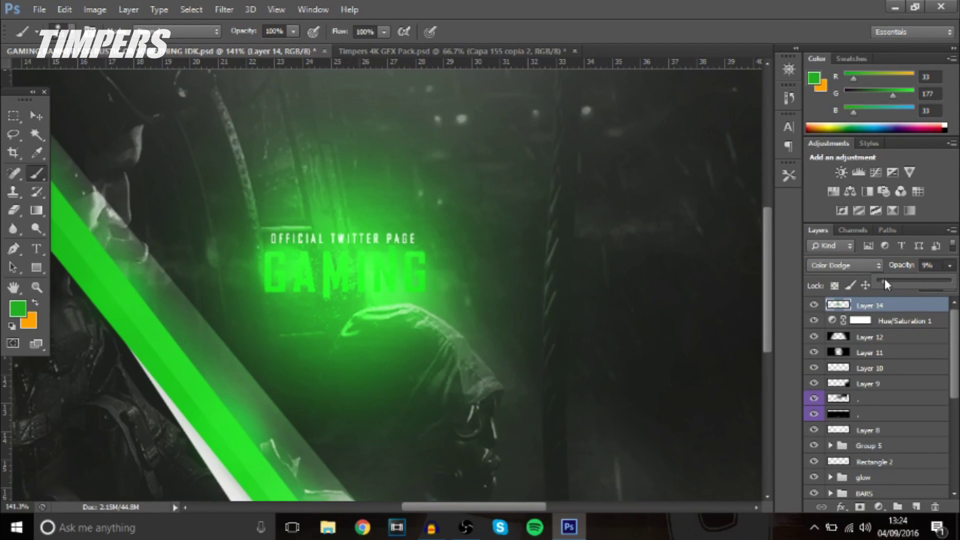
{"action": "left_click_drag", "start_coordinate": [884, 278], "coordinate": [885, 280]}
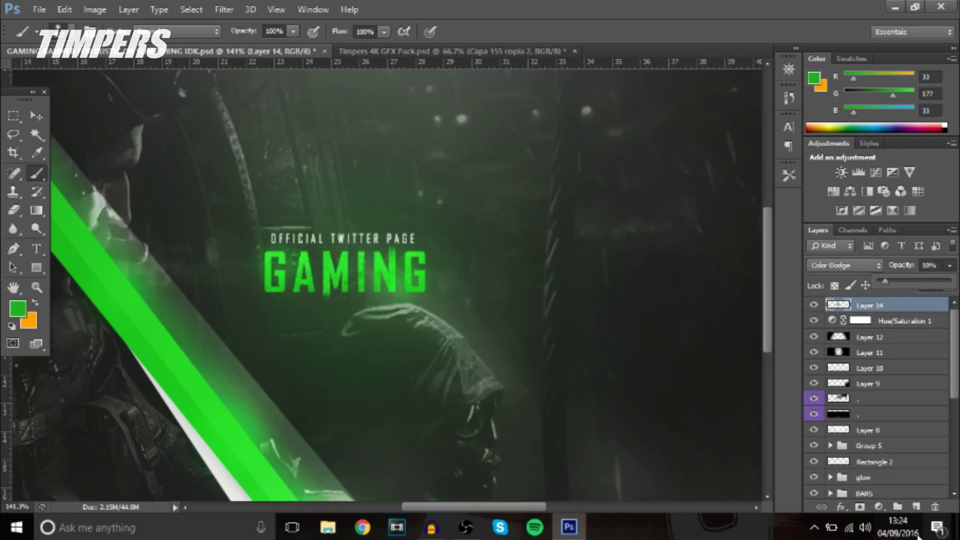
{"action": "left_click", "coordinate": [916, 507]}
Step: Paint white (#ffffff) soft light spots on the G, between A and M, and near N and G
{"action": "left_click", "coordinate": [20, 309]}
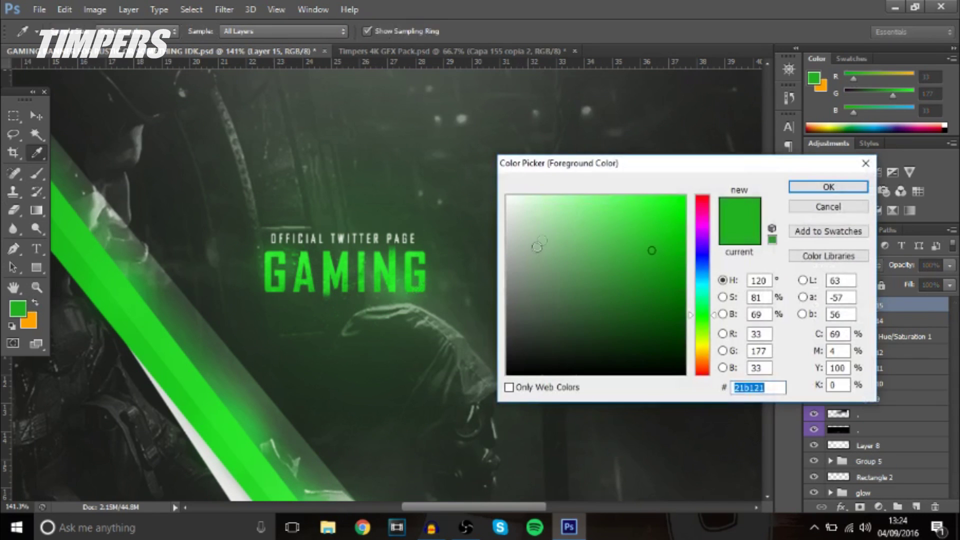
{"action": "type", "text": "ffffff"}
{"action": "left_click", "coordinate": [825, 186]}
{"action": "left_click_drag", "start_coordinate": [404, 244], "coordinate": [266, 244]}
{"action": "scroll", "coordinate": [294, 245], "scroll_direction": "up", "scroll_amount": 5}
{"action": "right_click", "coordinate": [299, 309], "text": "alt"}
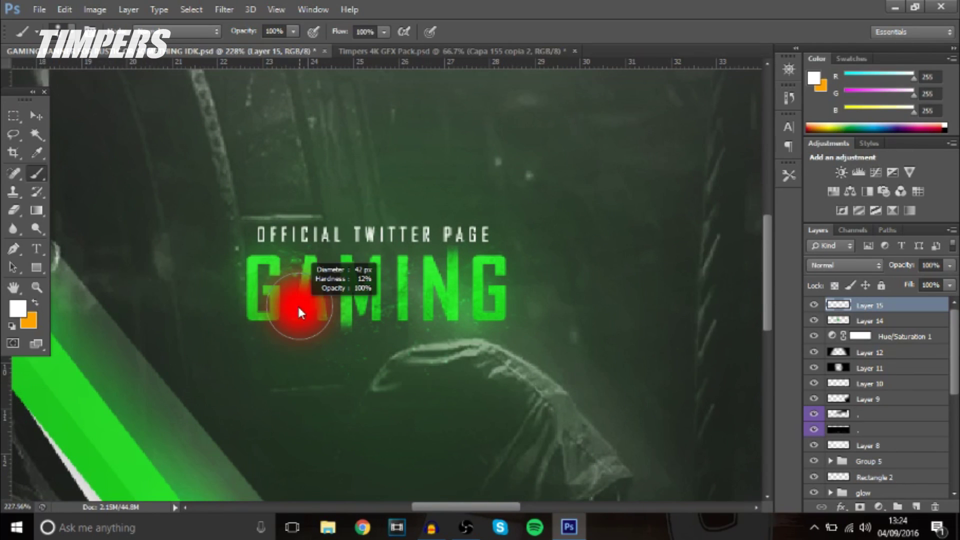
{"action": "right_click", "coordinate": [273, 308], "text": "alt"}
{"action": "left_click", "coordinate": [269, 304]}
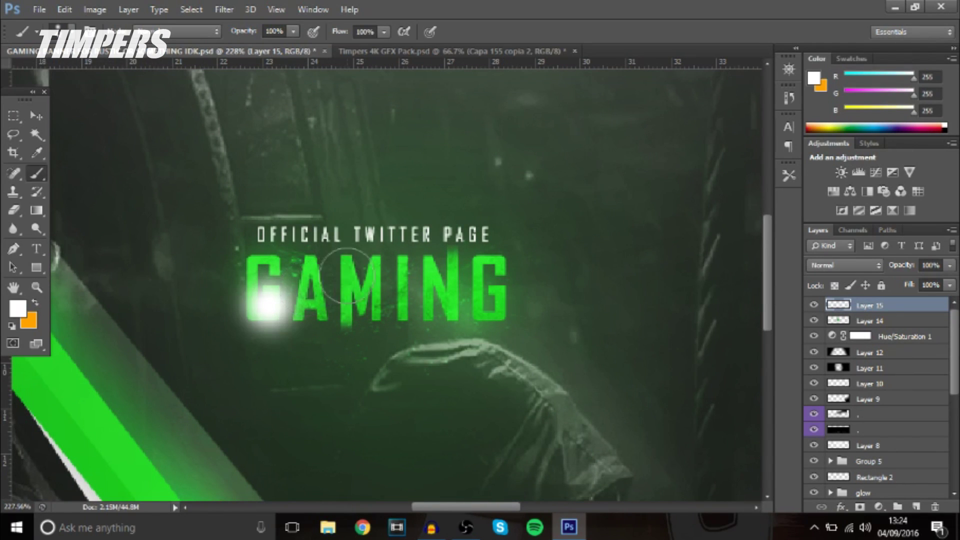
{"action": "left_click", "coordinate": [345, 273]}
{"action": "left_click", "coordinate": [478, 303]}
Step: Blend the light-spot layer in Overlay at 30% opacity
{"action": "left_click", "coordinate": [845, 265]}
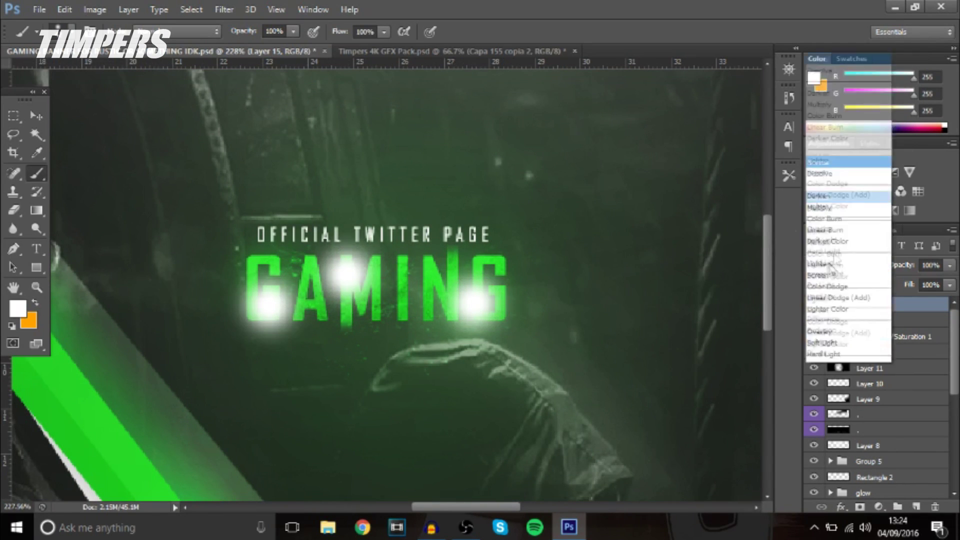
{"action": "left_click", "coordinate": [846, 188]}
{"action": "left_click", "coordinate": [951, 266]}
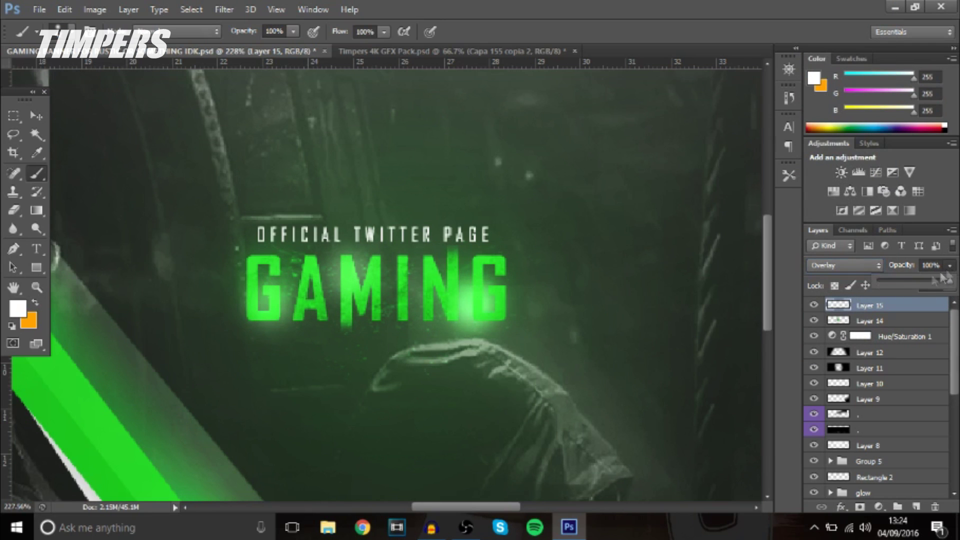
{"action": "scroll", "coordinate": [428, 252], "scroll_direction": "down", "scroll_amount": 10}
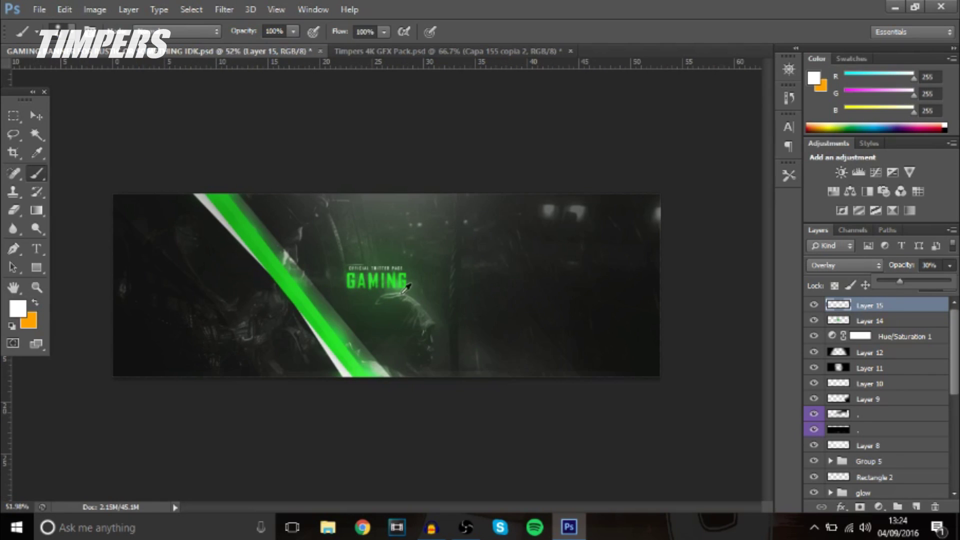
{"action": "scroll", "coordinate": [381, 267], "scroll_direction": "up", "scroll_amount": 1}
{"action": "scroll", "coordinate": [405, 264], "scroll_direction": "down", "scroll_amount": 1}
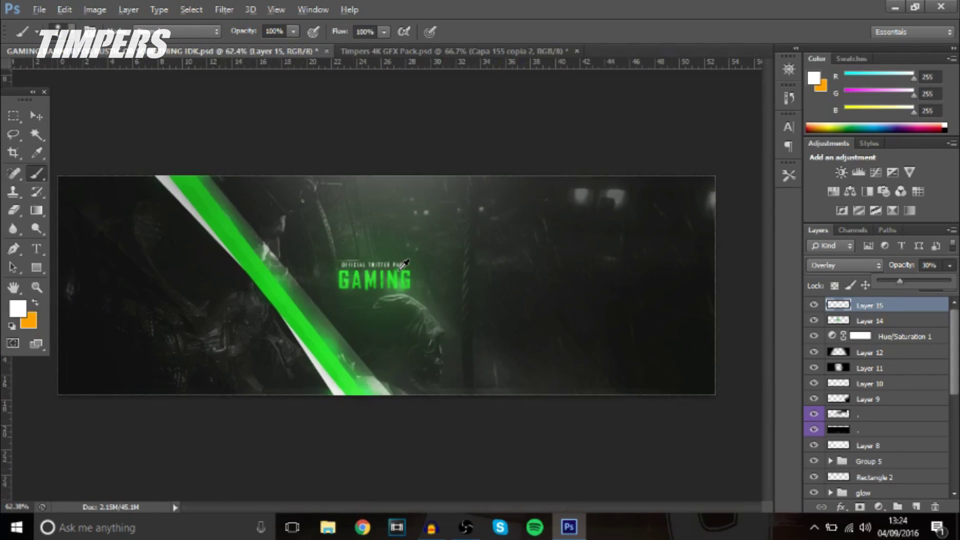
{"action": "scroll", "coordinate": [289, 275], "scroll_direction": "up", "scroll_amount": 3}
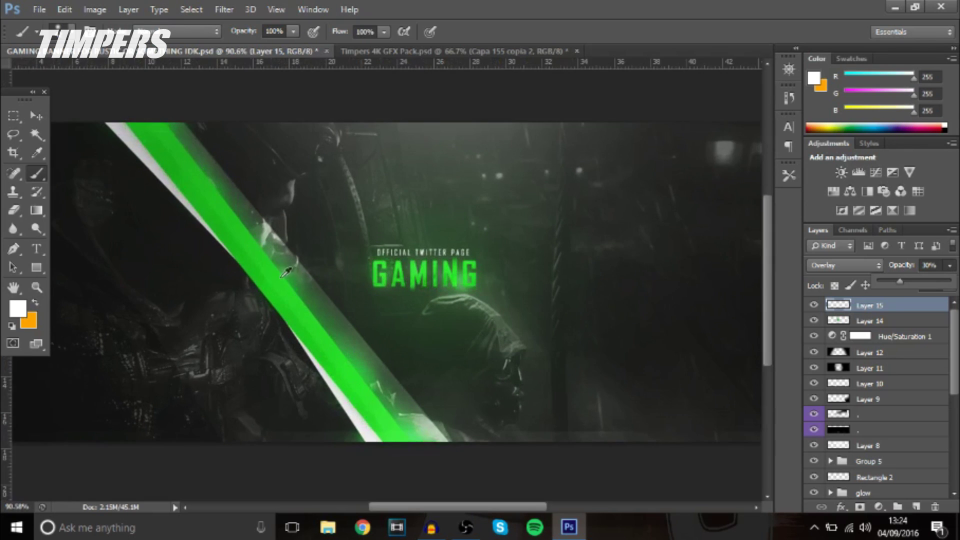
{"action": "left_click", "coordinate": [36, 116]}
{"action": "scroll", "coordinate": [495, 279], "scroll_direction": "up", "scroll_amount": 2}
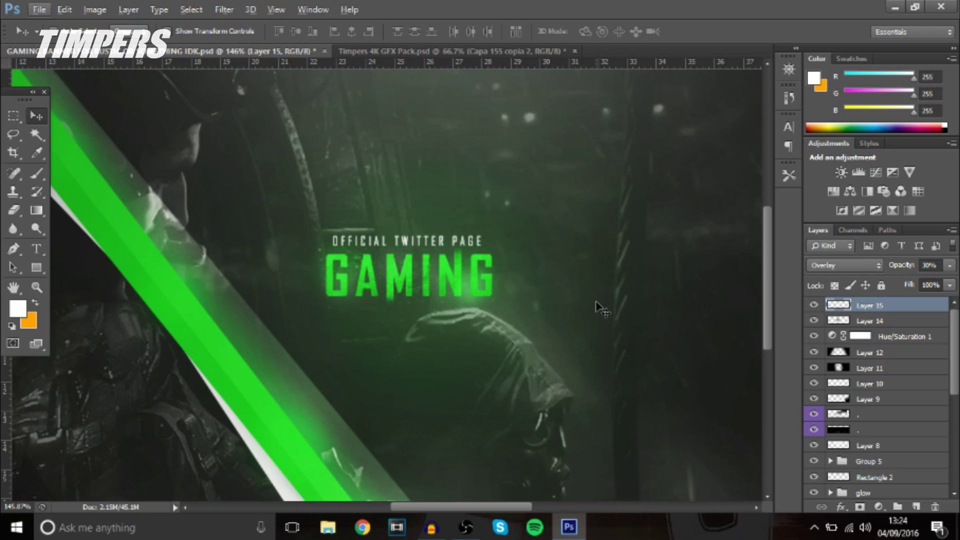
Step: Switch the panel from Adjustments to the Styles tab and browse its preset swatches
{"action": "scroll", "coordinate": [422, 290], "scroll_direction": "up", "scroll_amount": 3}
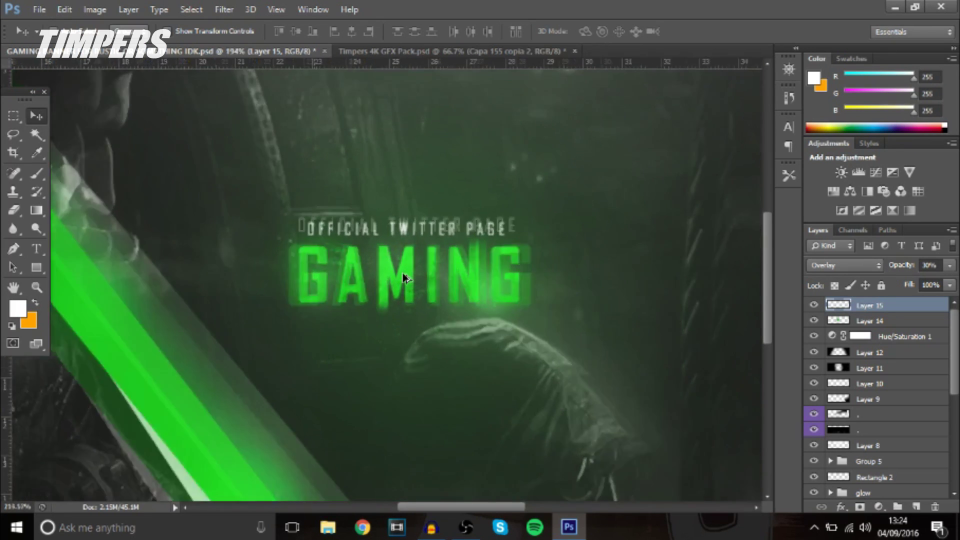
{"action": "scroll", "coordinate": [381, 270], "scroll_direction": "down", "scroll_amount": 2}
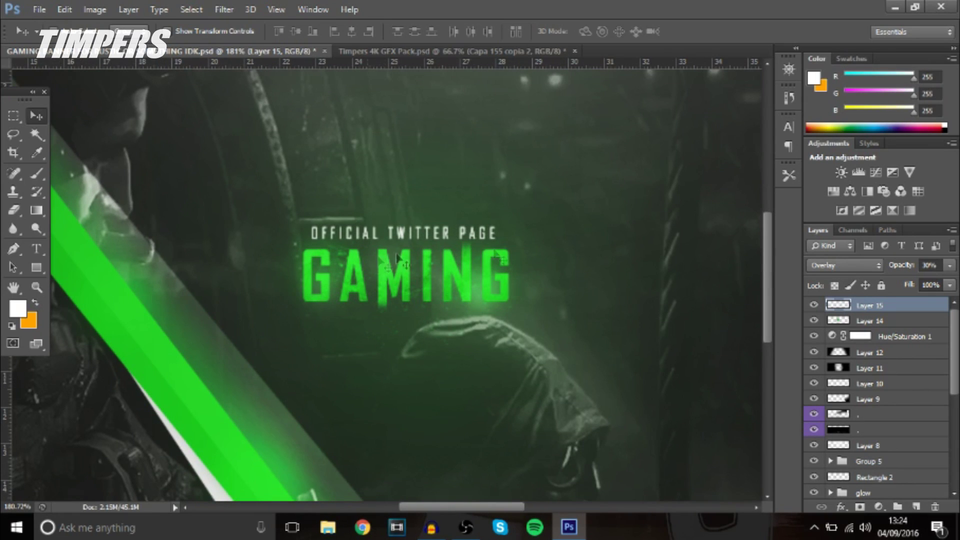
{"action": "left_click", "coordinate": [867, 143]}
{"action": "left_click", "coordinate": [837, 143]}
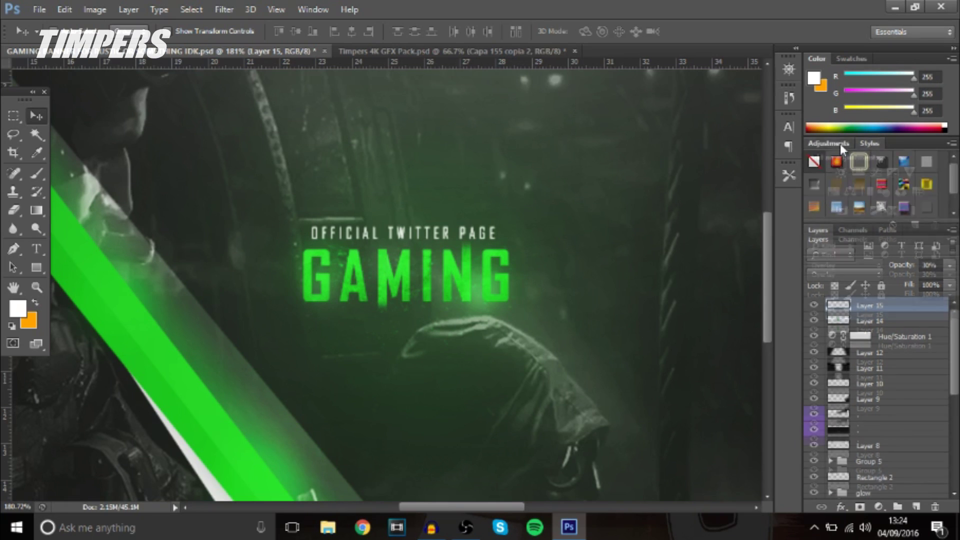
{"action": "left_click", "coordinate": [304, 9]}
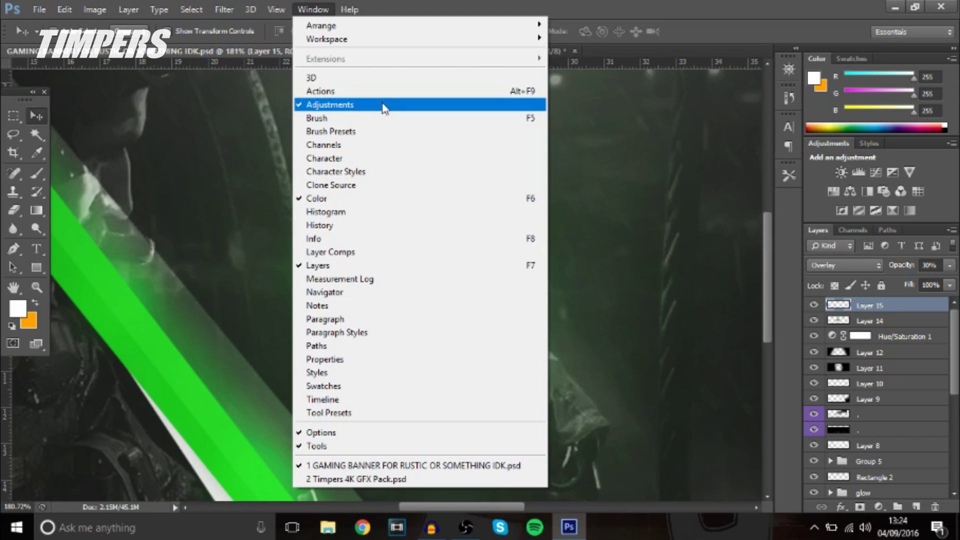
{"action": "mouse_move", "coordinate": [349, 10]}
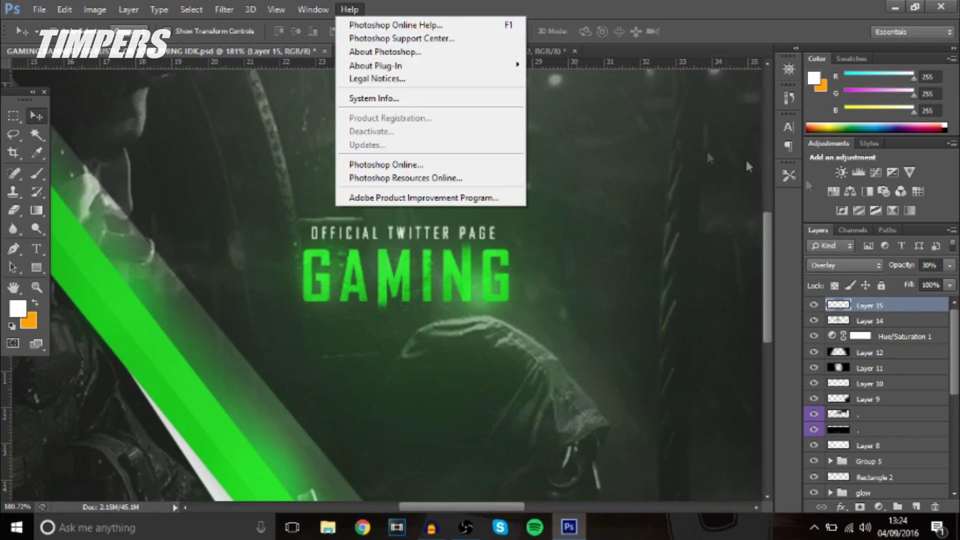
{"action": "left_click", "coordinate": [826, 147]}
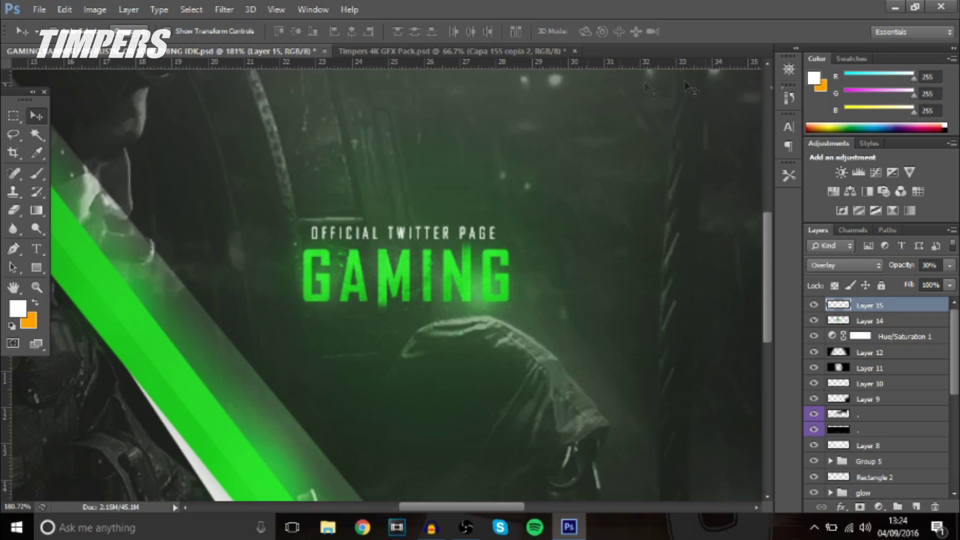
{"action": "left_click", "coordinate": [870, 143]}
{"action": "scroll", "coordinate": [892, 167], "scroll_direction": "down", "scroll_amount": 1}
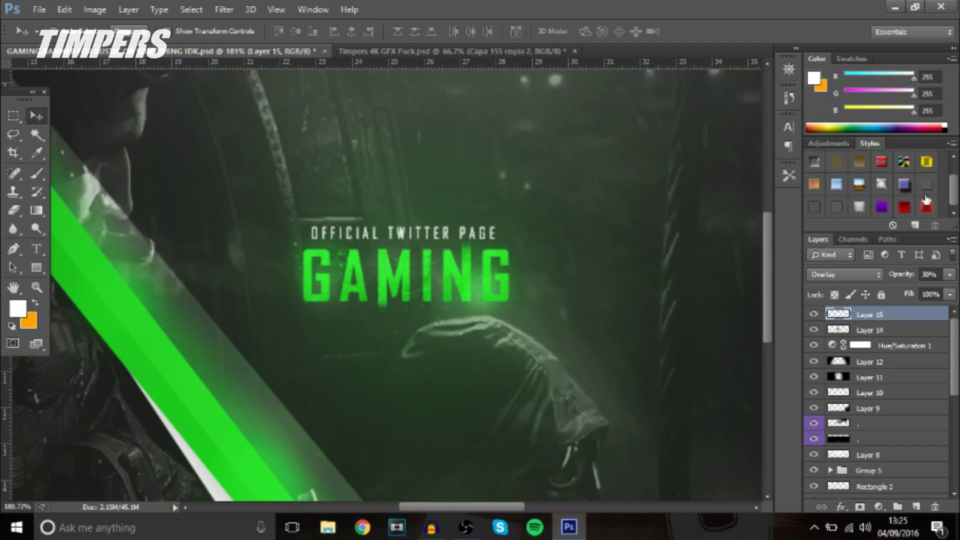
{"action": "scroll", "coordinate": [872, 209], "scroll_direction": "down", "scroll_amount": 1}
{"action": "scroll", "coordinate": [871, 209], "scroll_direction": "up", "scroll_amount": 1}
{"action": "left_click", "coordinate": [36, 249]}
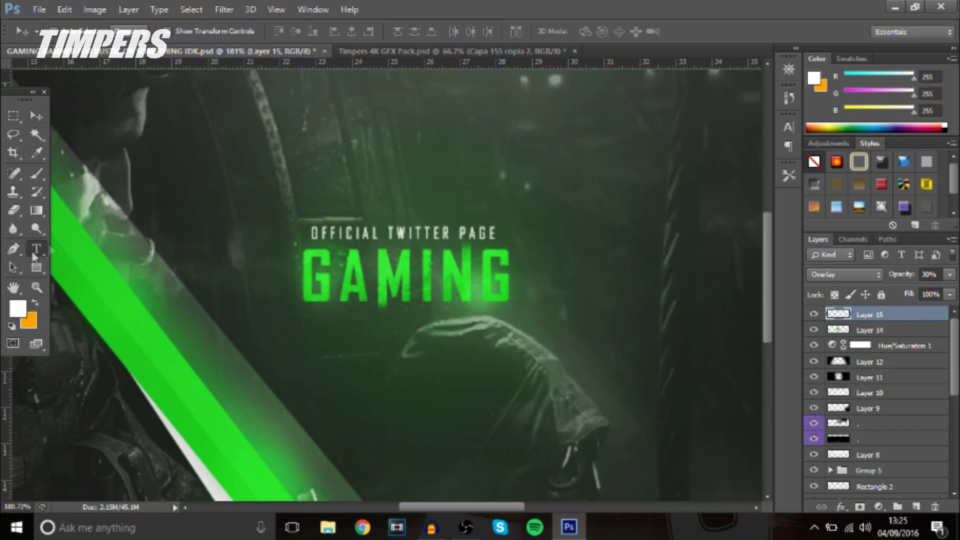
Step: Type a TEXT heading and give it a Gradient Overlay at 41% opacity
{"action": "left_click", "coordinate": [314, 166]}
{"action": "type", "text": "T"}
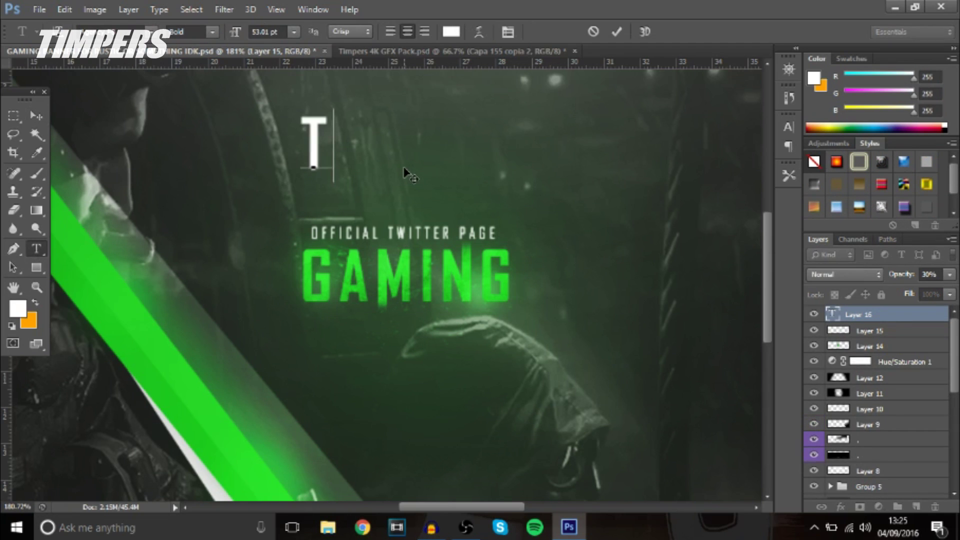
{"action": "type", "text": "EXT"}
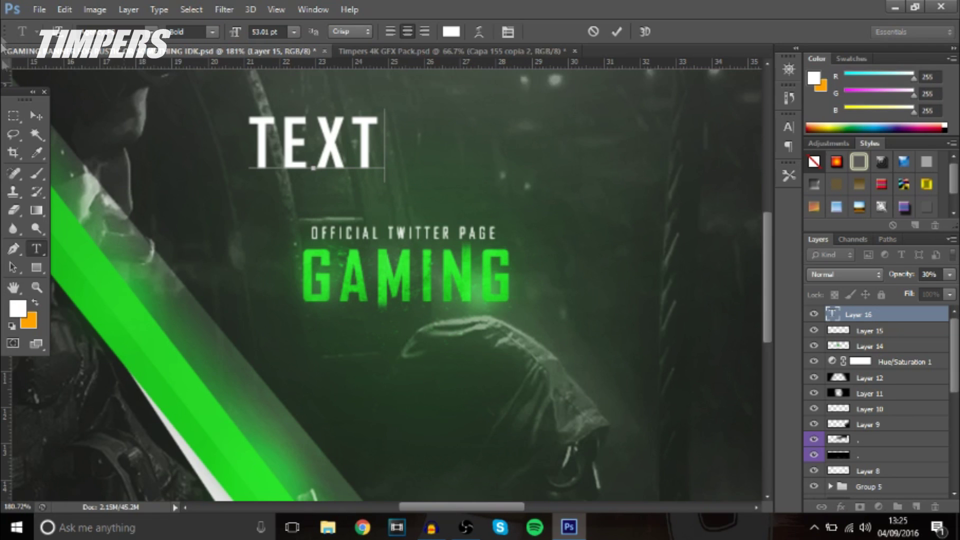
{"action": "left_click", "coordinate": [33, 114]}
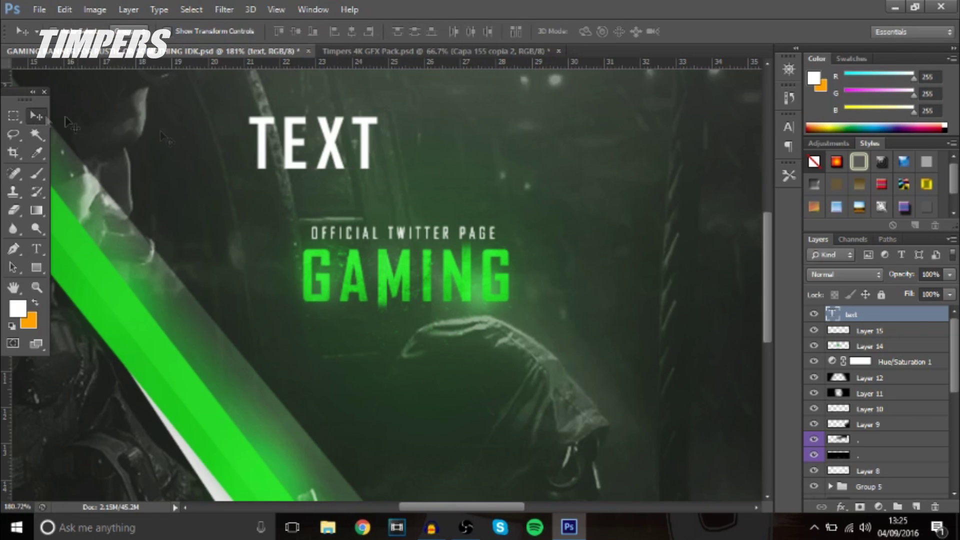
{"action": "double_click", "coordinate": [926, 314]}
{"action": "left_click", "coordinate": [543, 379]}
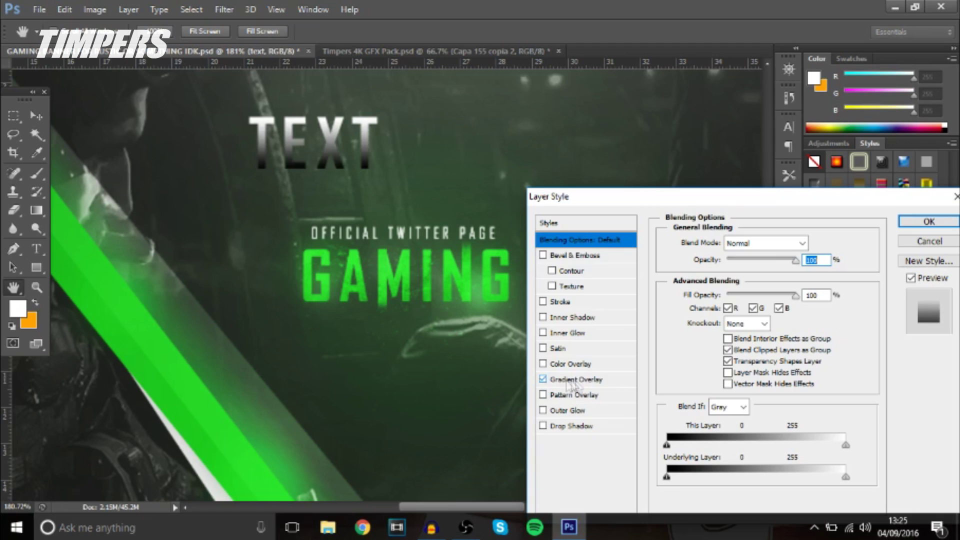
{"action": "left_click", "coordinate": [570, 381]}
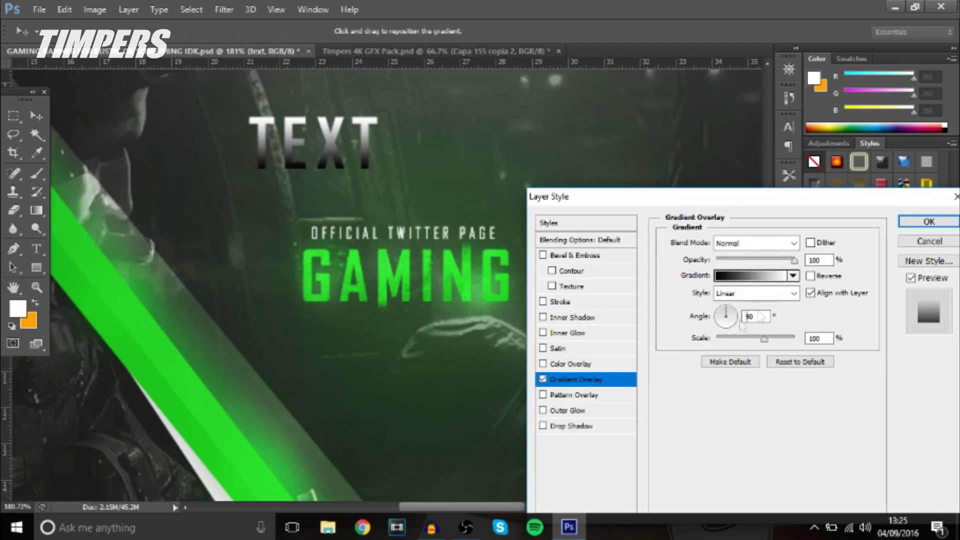
{"action": "left_click", "coordinate": [750, 261]}
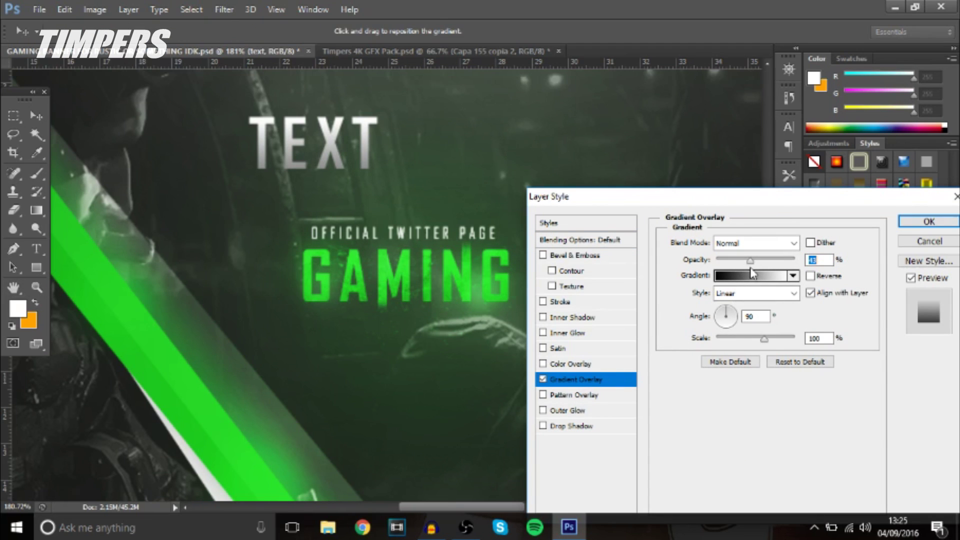
{"action": "left_click_drag", "start_coordinate": [750, 268], "coordinate": [749, 268]}
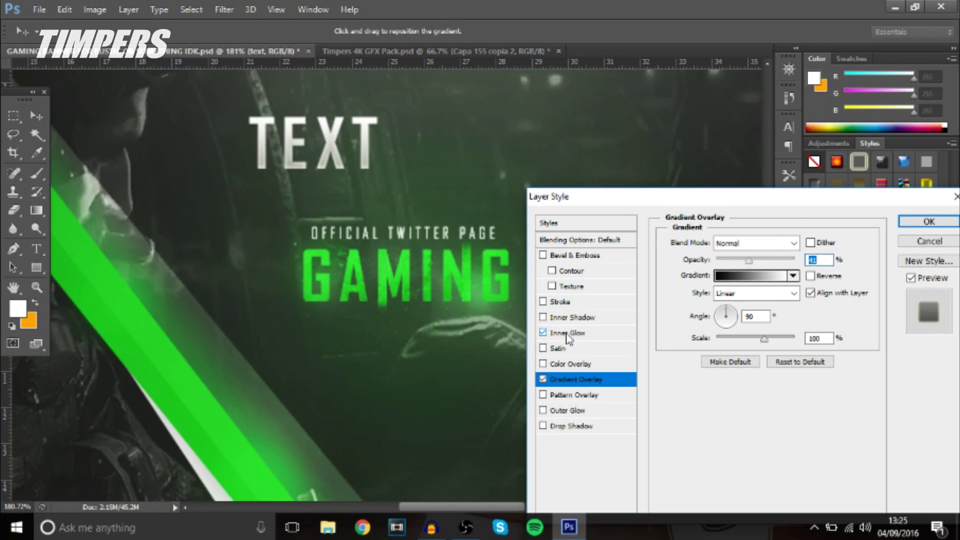
Step: Add an Inner Glow with Soft Light blending to the TEXT layer
{"action": "left_click", "coordinate": [551, 334]}
{"action": "left_click", "coordinate": [782, 245]}
{"action": "left_click", "coordinate": [764, 188]}
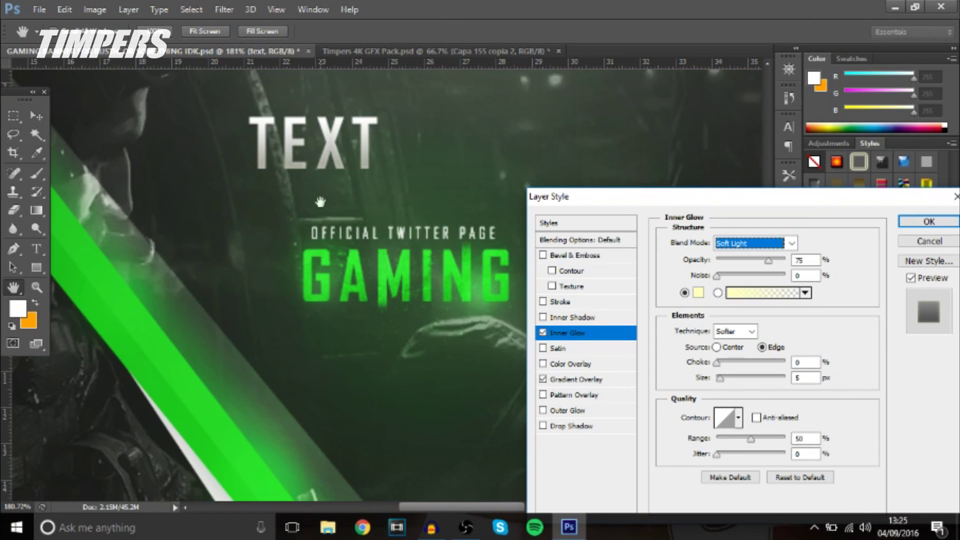
{"action": "left_click_drag", "start_coordinate": [703, 199], "coordinate": [595, 178]}
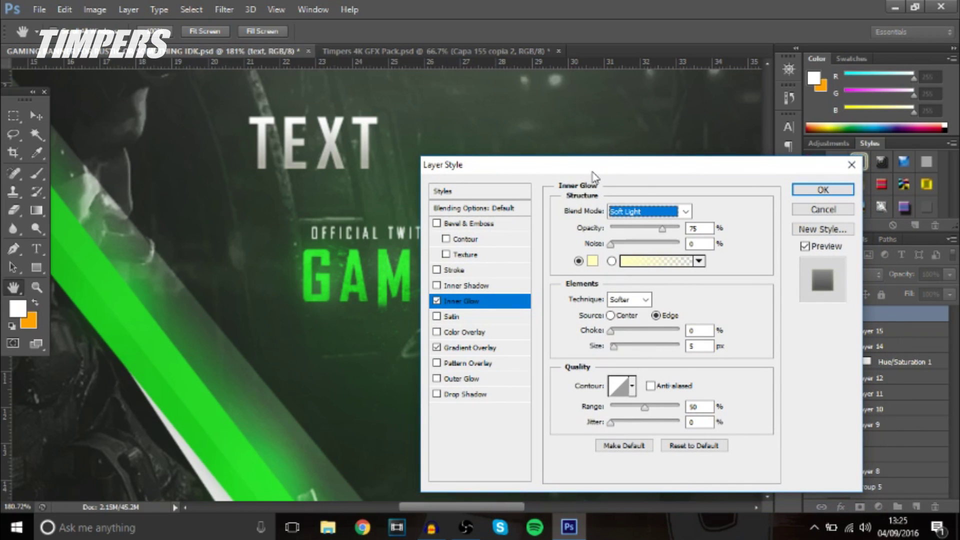
Step: Save the effects as a new style named grey and apply them
{"action": "left_click", "coordinate": [813, 231]}
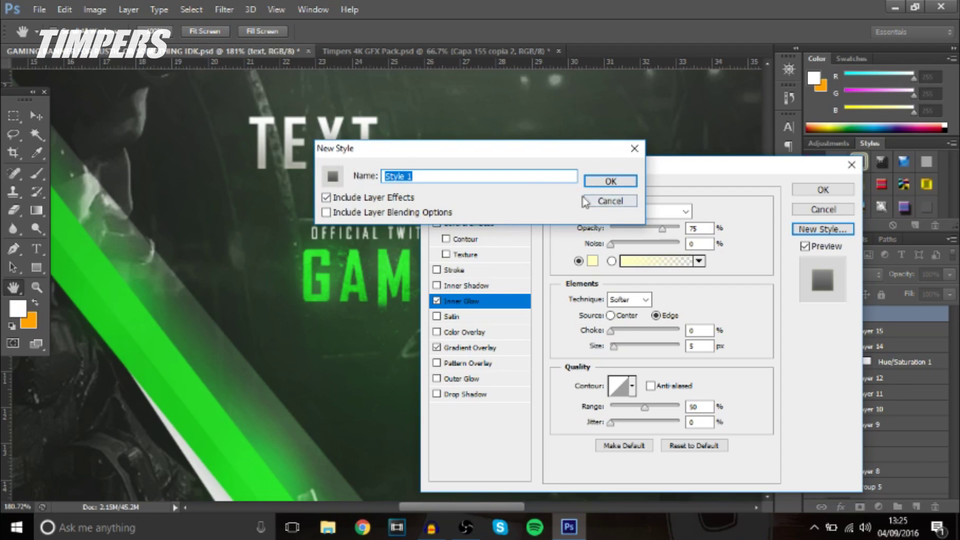
{"action": "type", "text": "grey"}
{"action": "key", "text": "Return"}
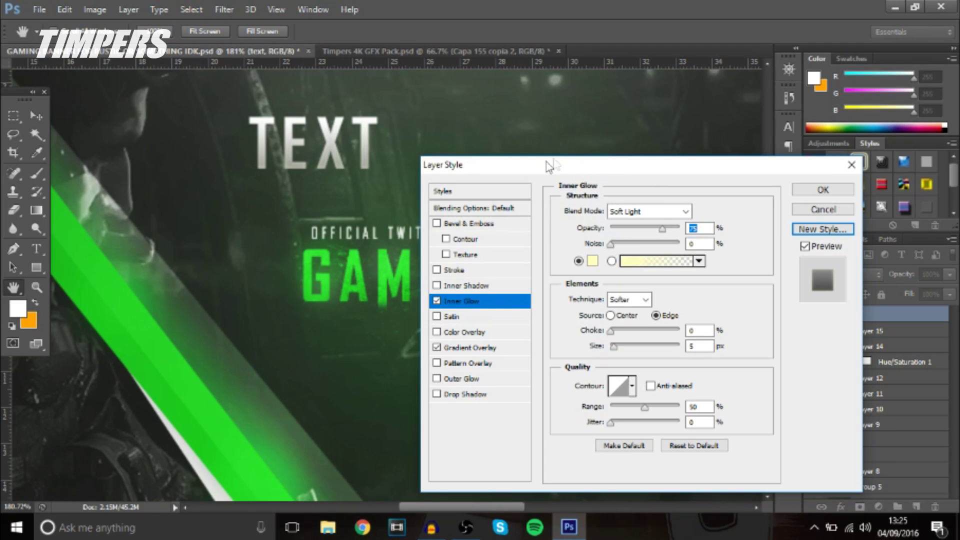
{"action": "left_click", "coordinate": [816, 190]}
{"action": "left_click_drag", "start_coordinate": [954, 177], "coordinate": [955, 197]}
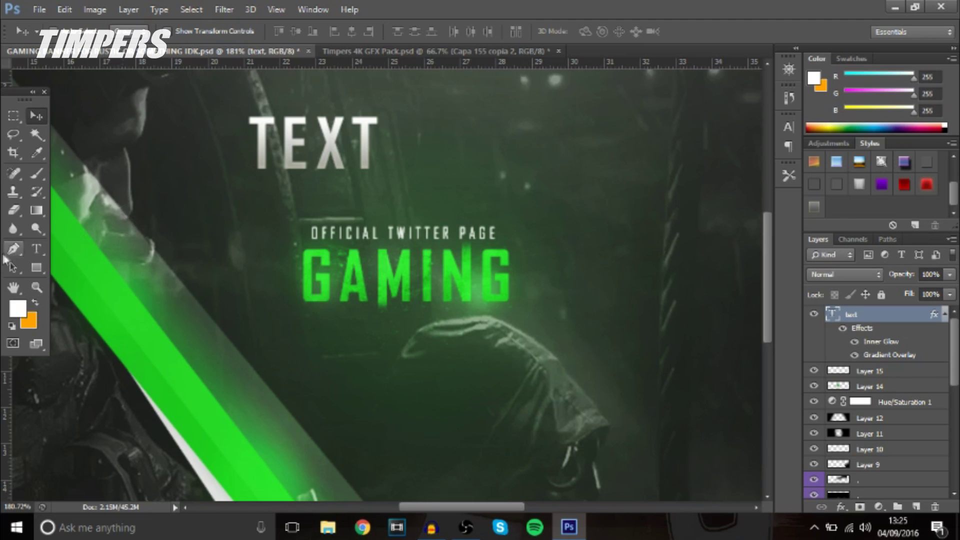
Step: Type TIMPERS, apply the saved grey style, and move it right of TEXT
{"action": "left_click", "coordinate": [36, 249]}
{"action": "left_click", "coordinate": [450, 172]}
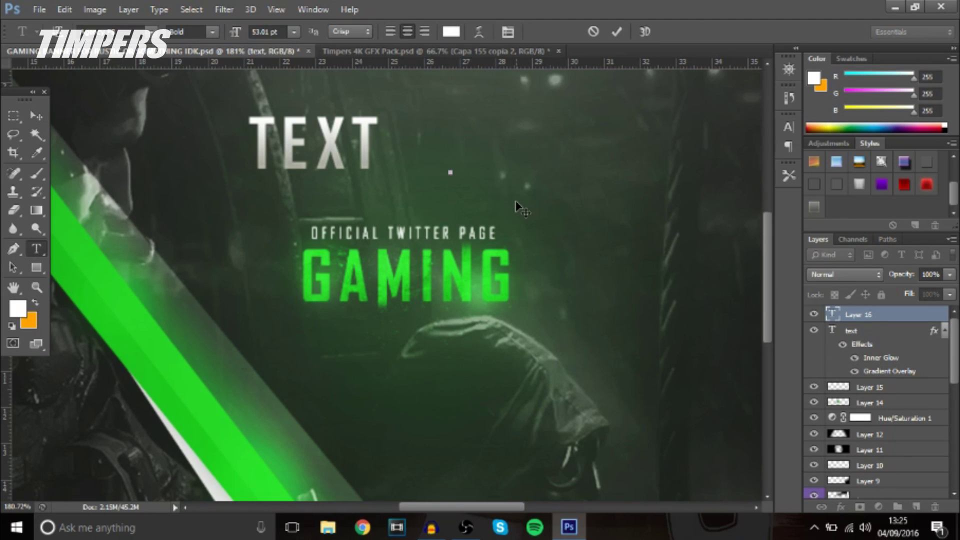
{"action": "type", "text": "TIMPERS"}
{"action": "left_click", "coordinate": [36, 115]}
{"action": "left_click", "coordinate": [814, 207]}
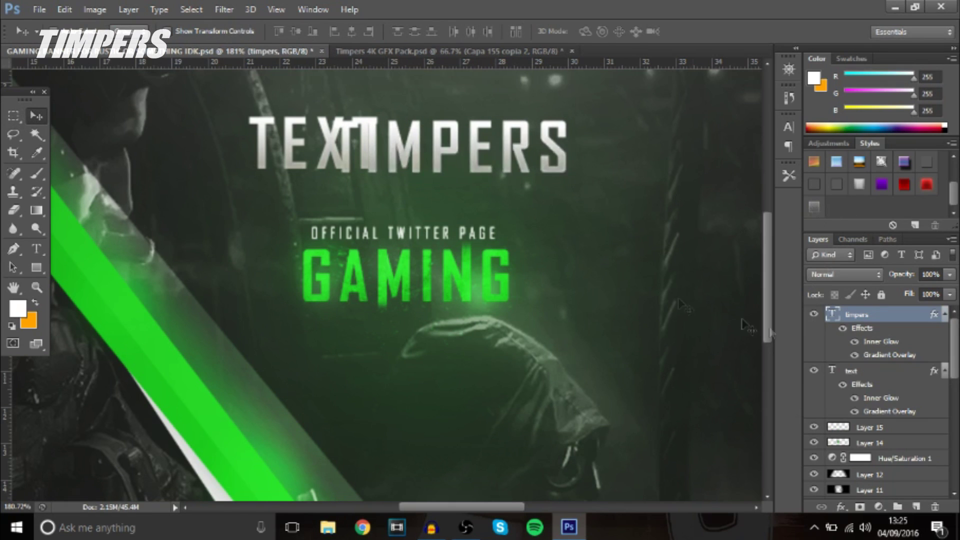
{"action": "left_click_drag", "start_coordinate": [477, 158], "coordinate": [564, 154]}
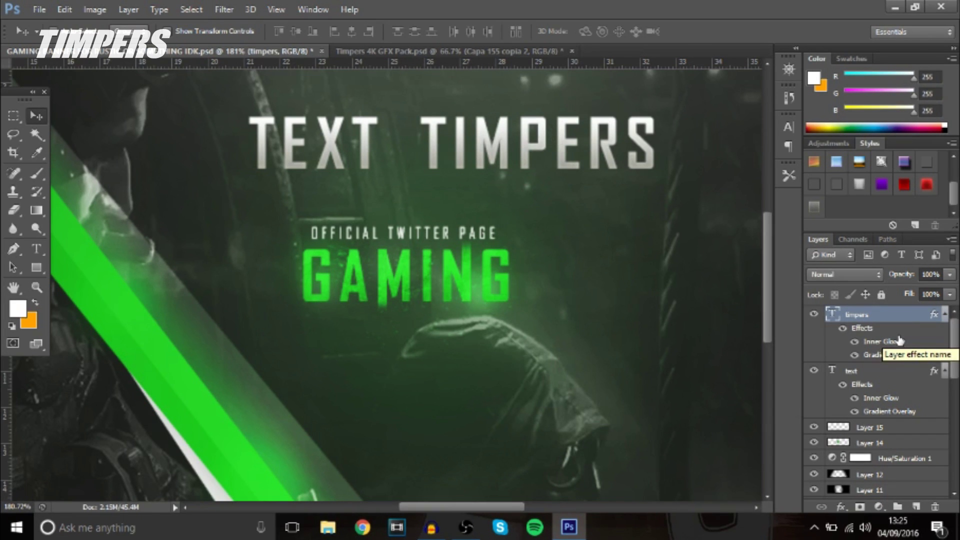
Step: Try the red and purple styles on TIMPERS, finishing with the red glow
{"action": "left_click", "coordinate": [904, 185]}
{"action": "left_click", "coordinate": [882, 184]}
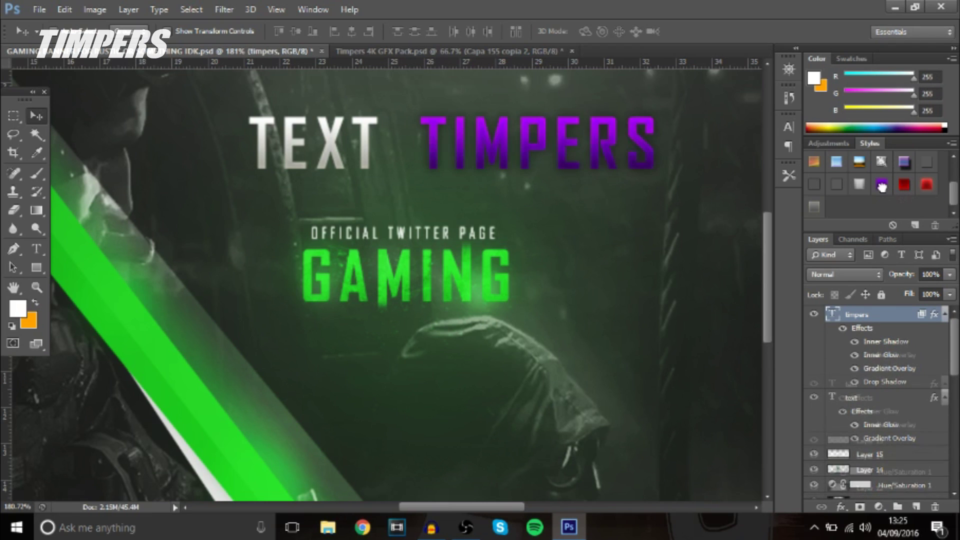
{"action": "left_click", "coordinate": [927, 185]}
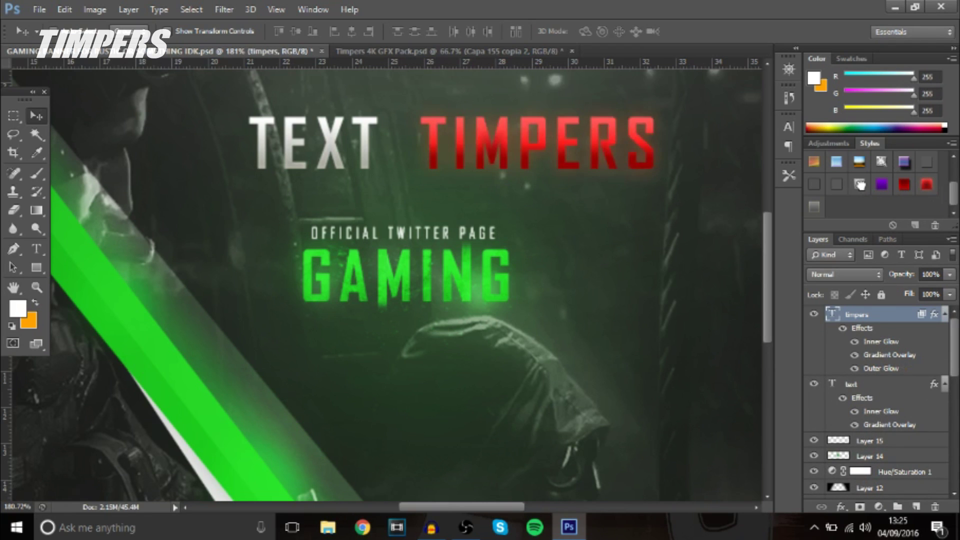
Step: Try the silver style on TIMPERS, then delete the TIMPERS layer and zoom out
{"action": "left_click", "coordinate": [859, 185]}
{"action": "key", "text": "Delete"}
{"action": "key", "text": "Delete"}
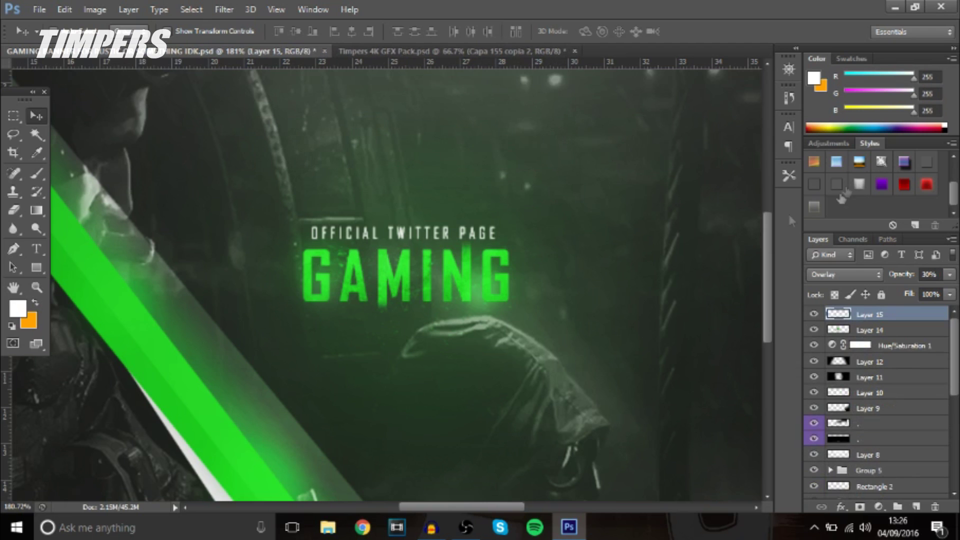
{"action": "scroll", "coordinate": [313, 226], "scroll_direction": "down", "scroll_amount": 2}
{"action": "scroll", "coordinate": [312, 226], "scroll_direction": "down", "scroll_amount": 1}
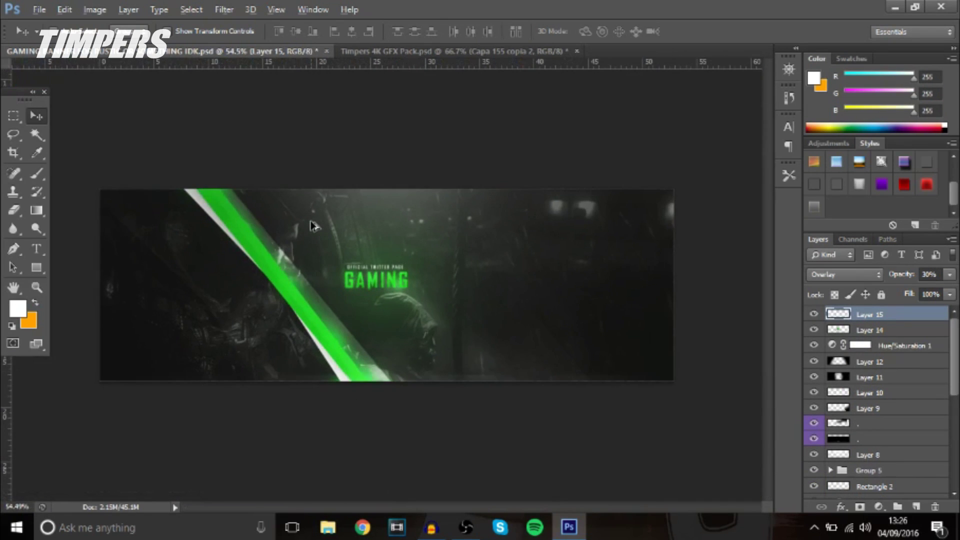